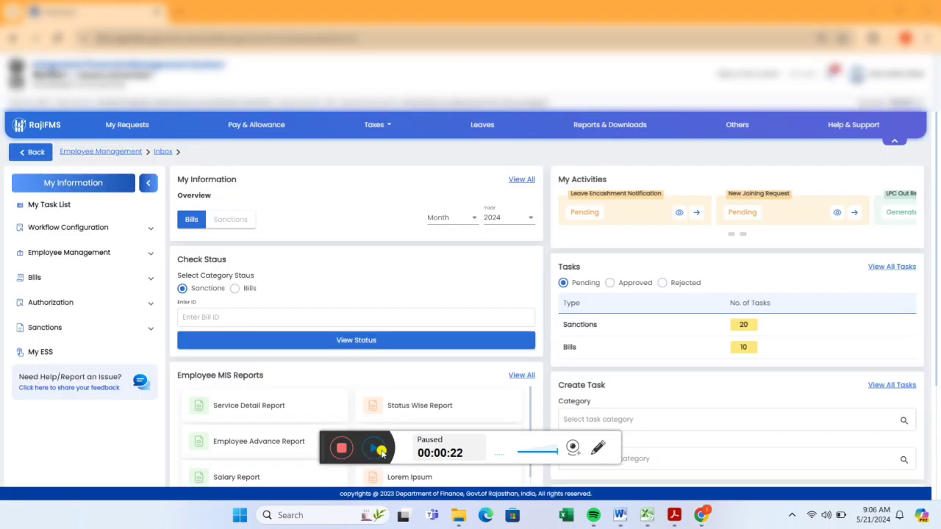
Open the workflow's process task assignment page and select the EMPLOYEE REGISTRATION process.
left_click(376, 448)
left_click(118, 232)
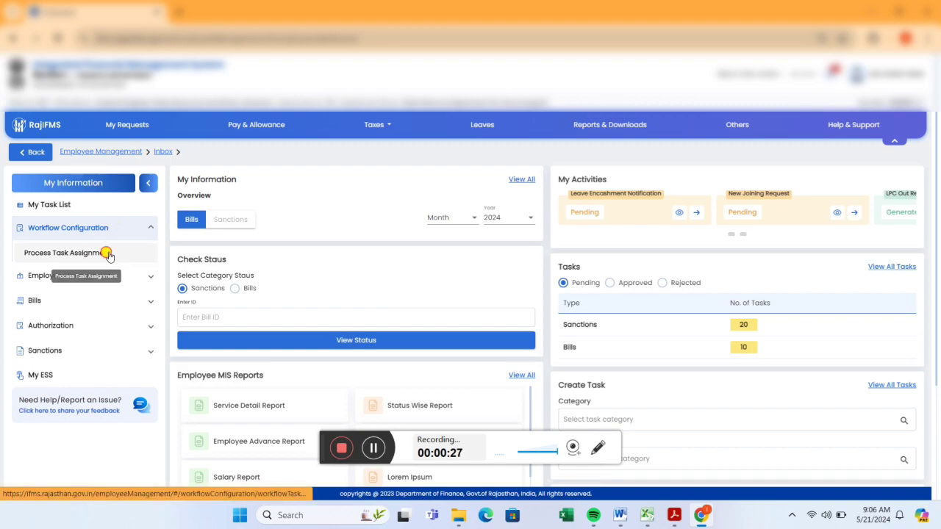
left_click(109, 254)
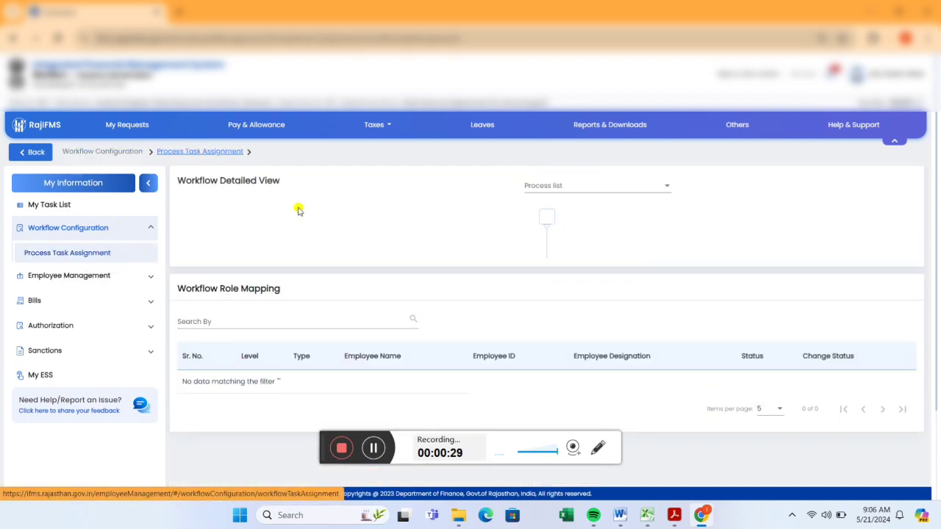
left_click(665, 187)
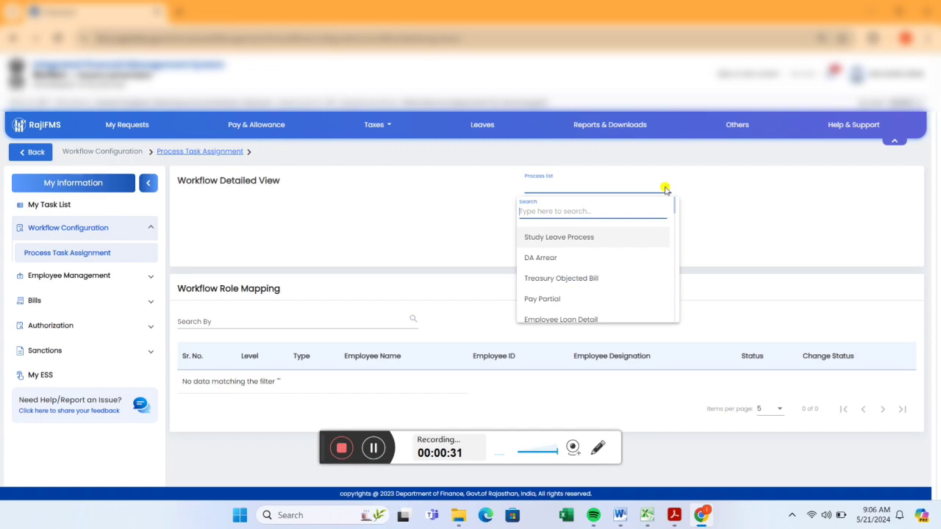
scroll(605, 265, "down", 10)
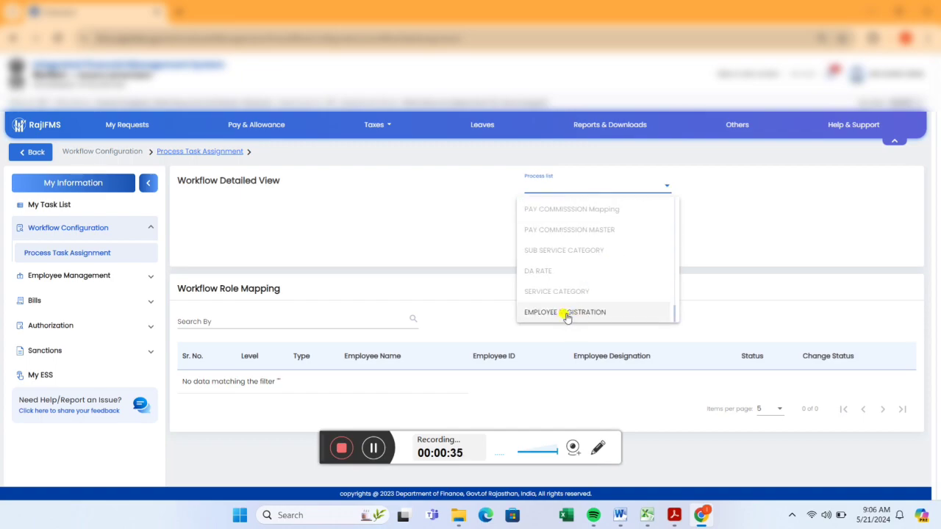
left_click(560, 316)
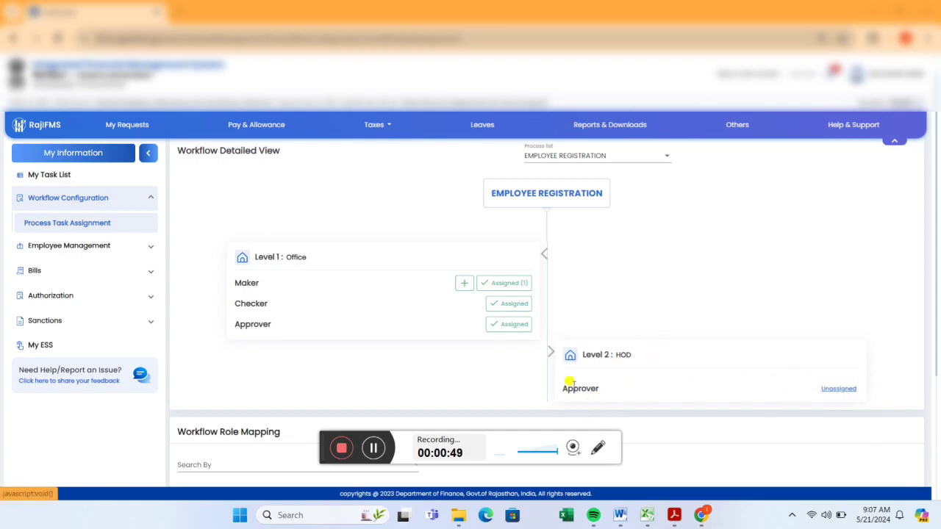
Assign the second listed employee as the Level 2 HOD approver for the employee registration workflow.
double_click(624, 355)
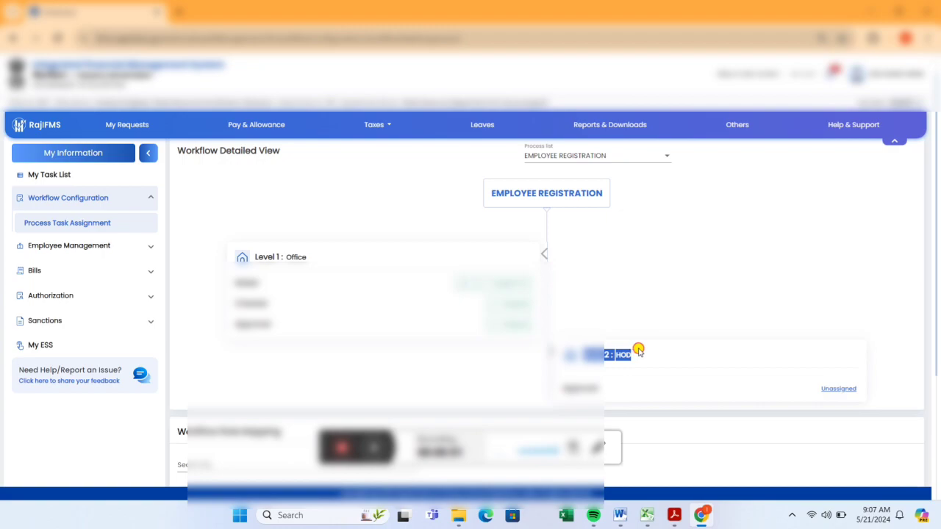
left_click(835, 389)
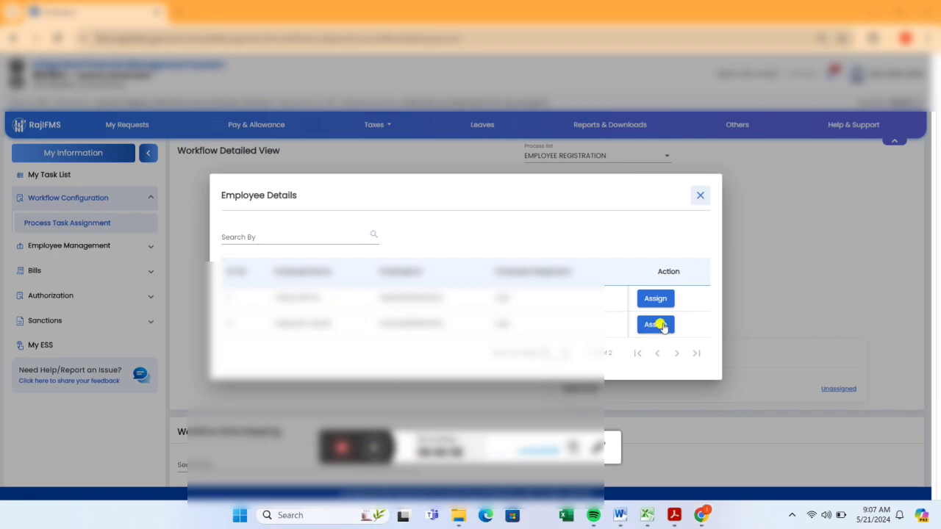
left_click(658, 324)
left_click(485, 332)
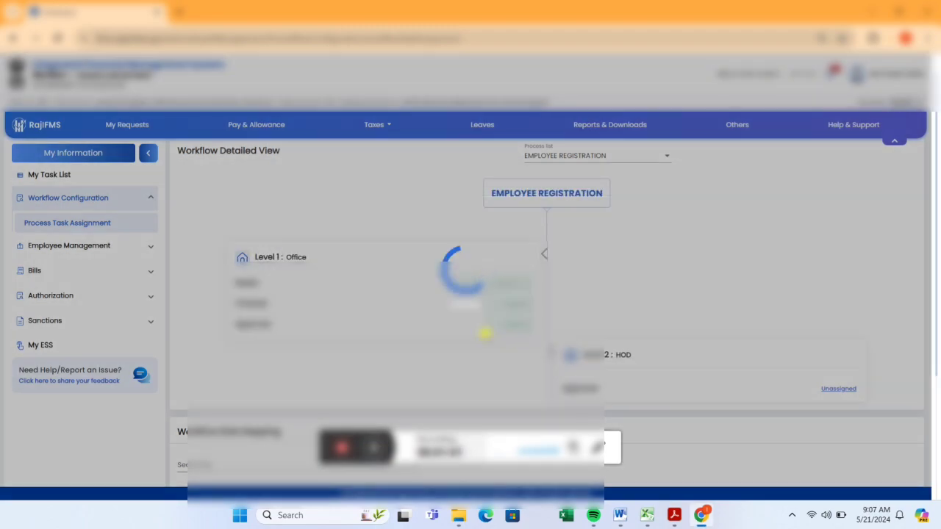
left_click(470, 324)
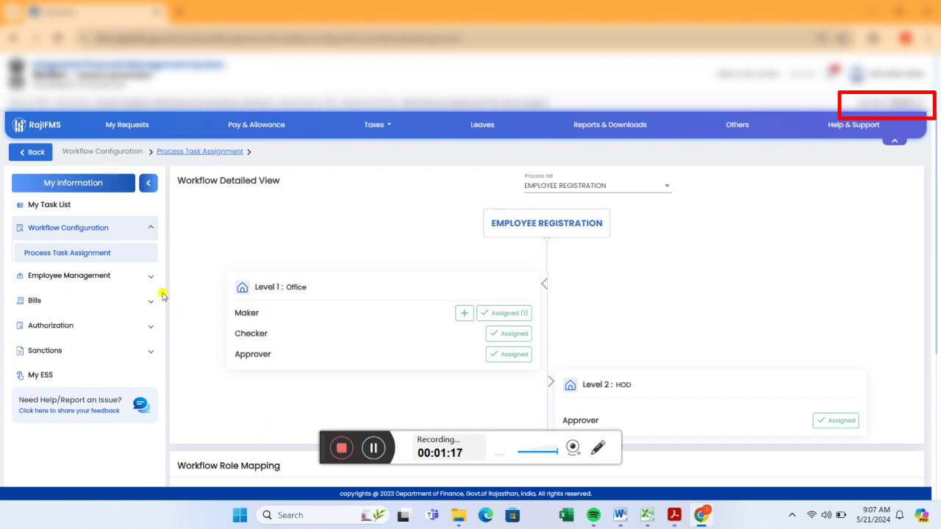
Open Employee Registration under Employee Management and start registering a new employee.
left_click(133, 278)
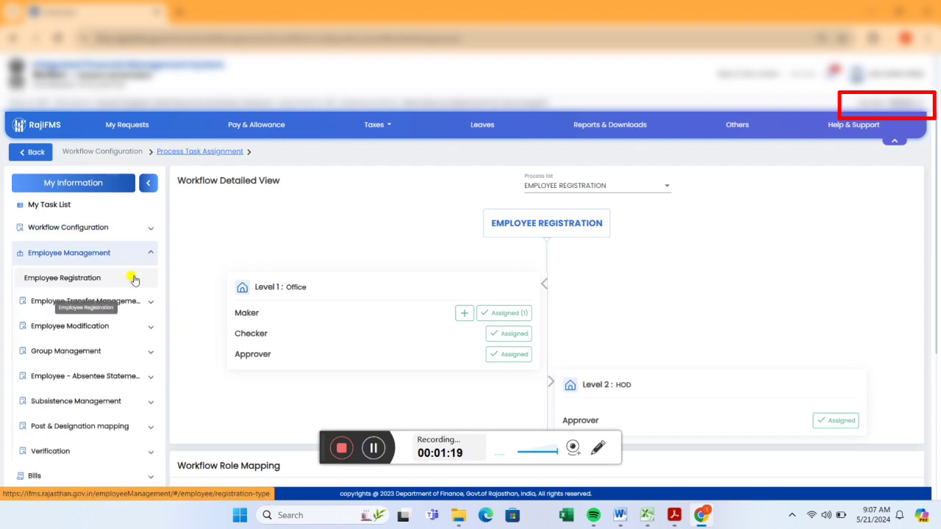
left_click(95, 279)
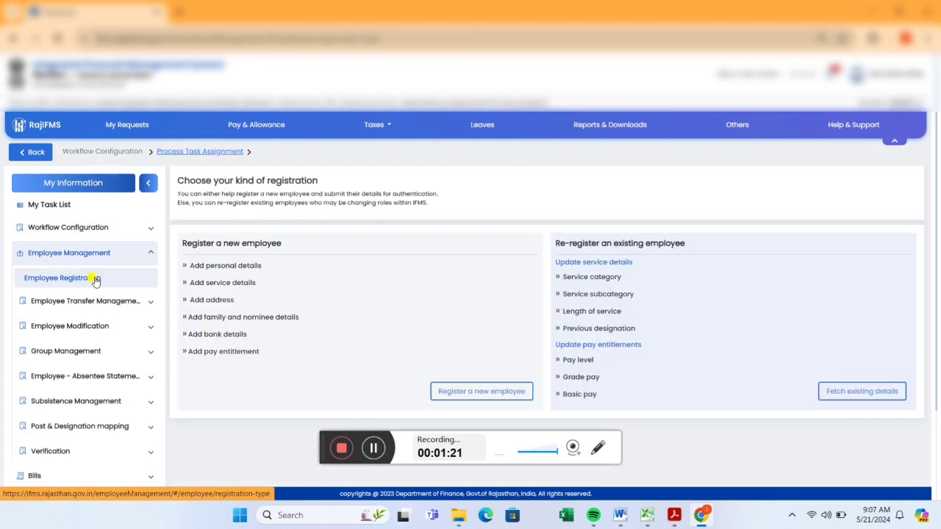
left_click(919, 111)
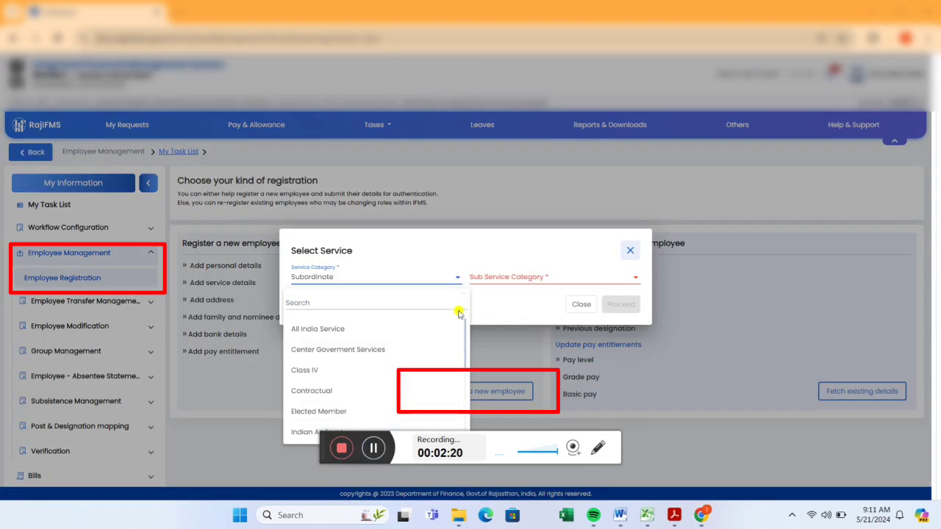
Set the service category to Class IV and sub service category to Rajasthan Class Forth Service, and proceed to the registration form.
left_click(318, 369)
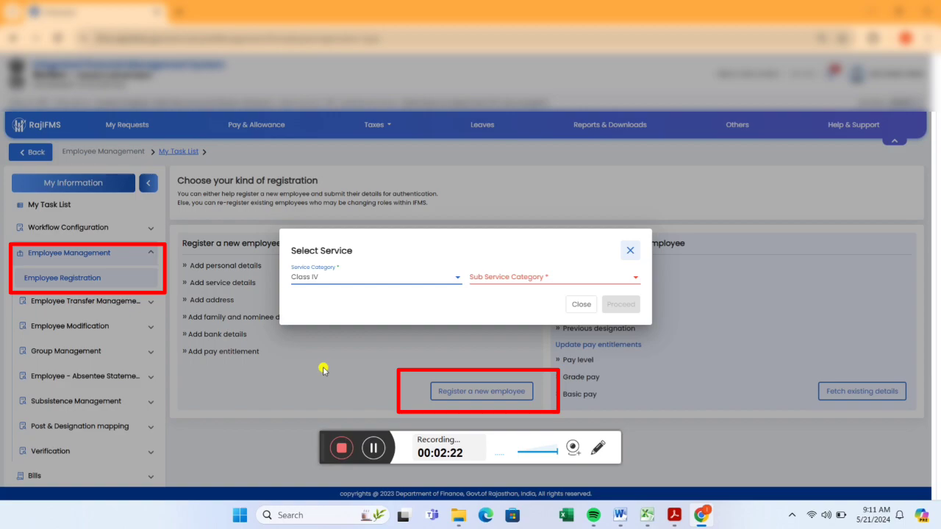
left_click(570, 279)
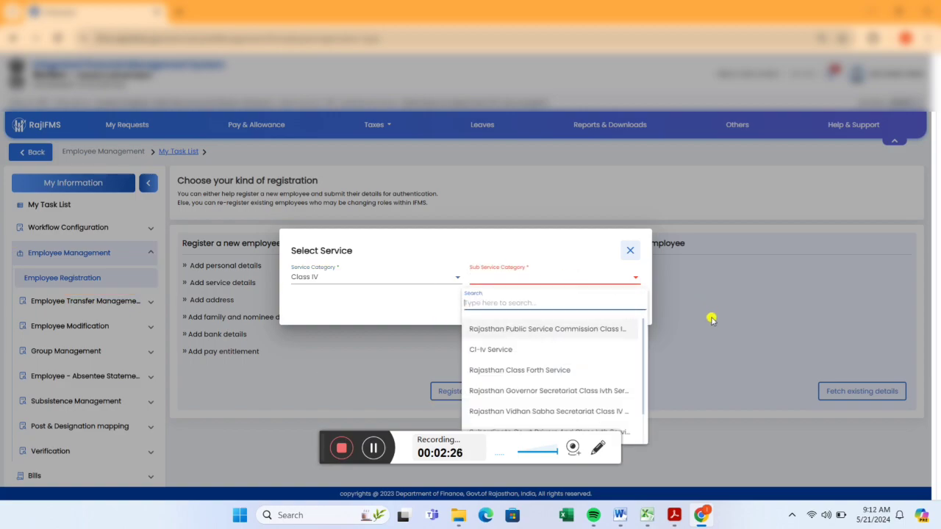
scroll(539, 378, "down", 1)
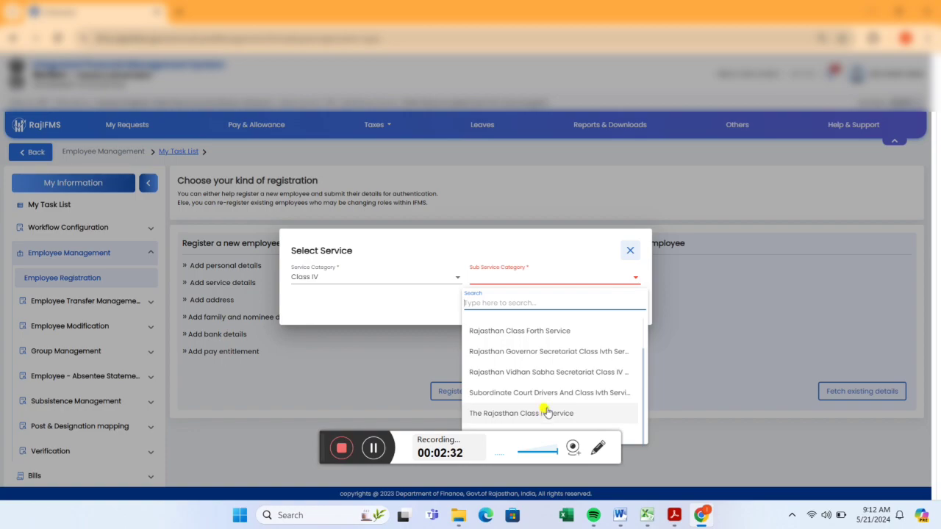
left_click(544, 331)
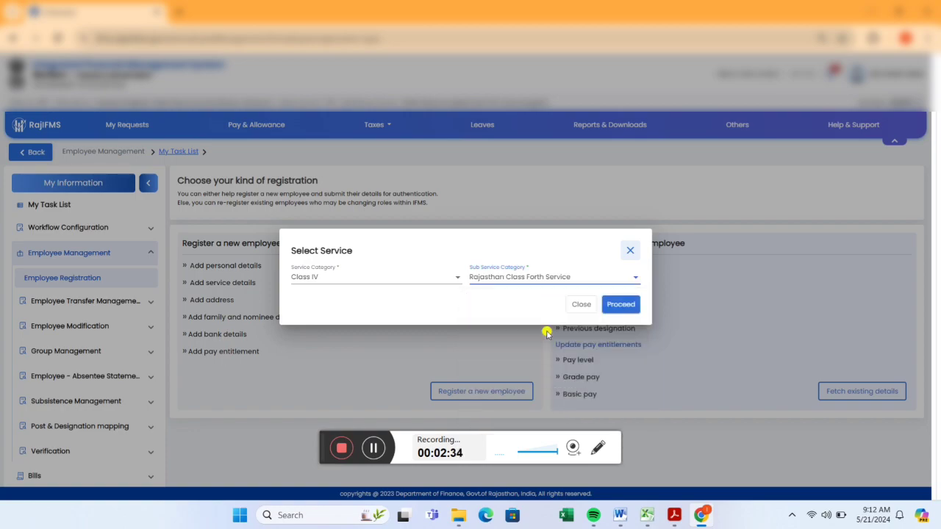
left_click(622, 305)
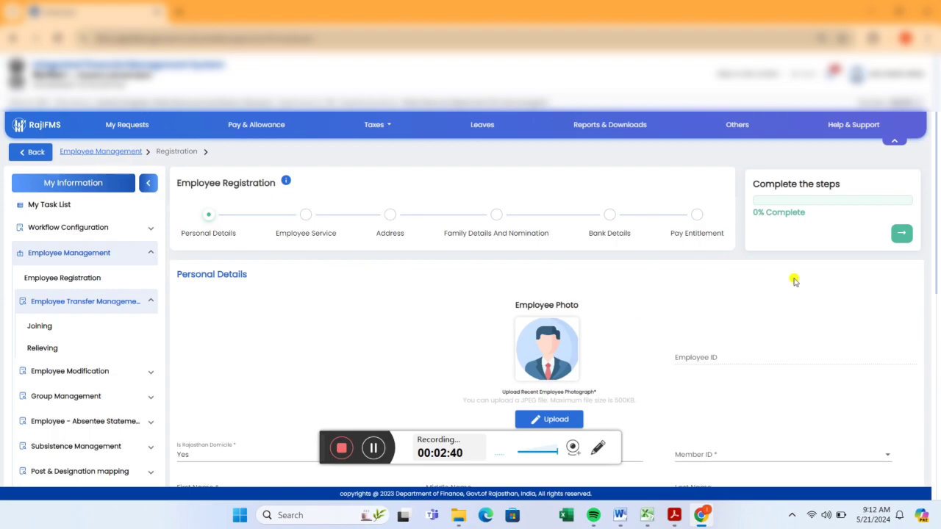
left_click(375, 449)
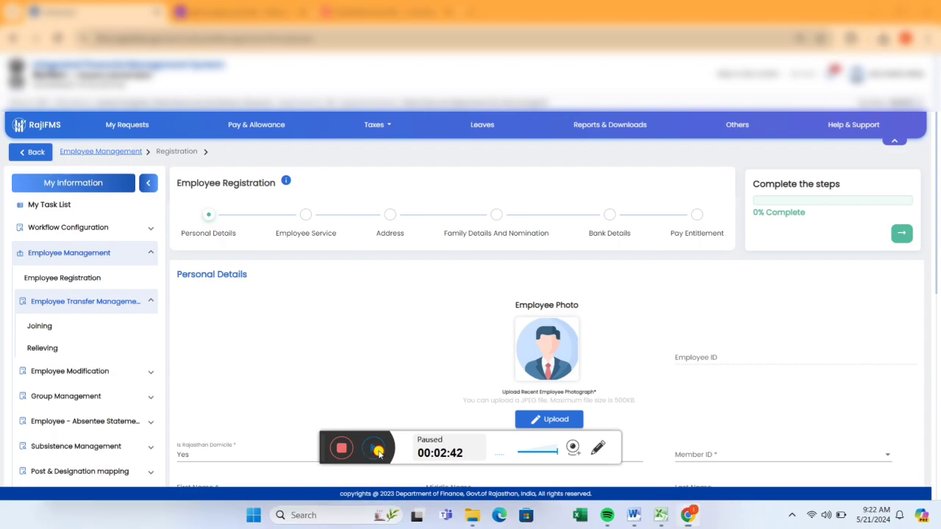
left_click(378, 450)
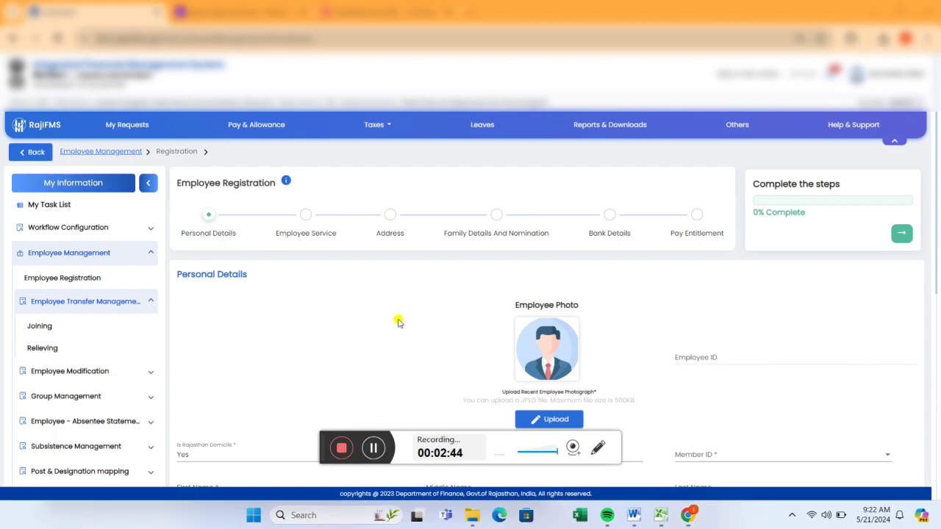
Examine the photograph upload's file format and size requirements and the fields of the Personal Details section.
scroll(398, 322, "down", 1)
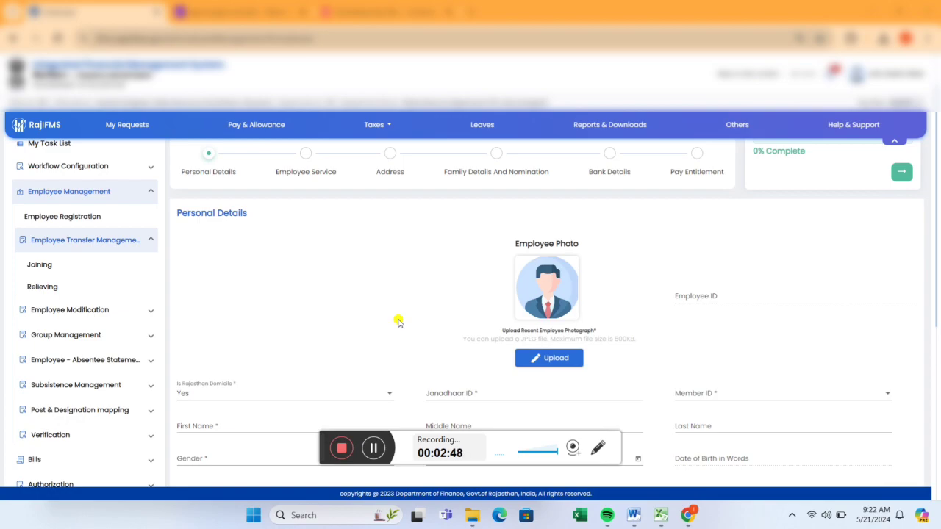
scroll(397, 322, "down", 1)
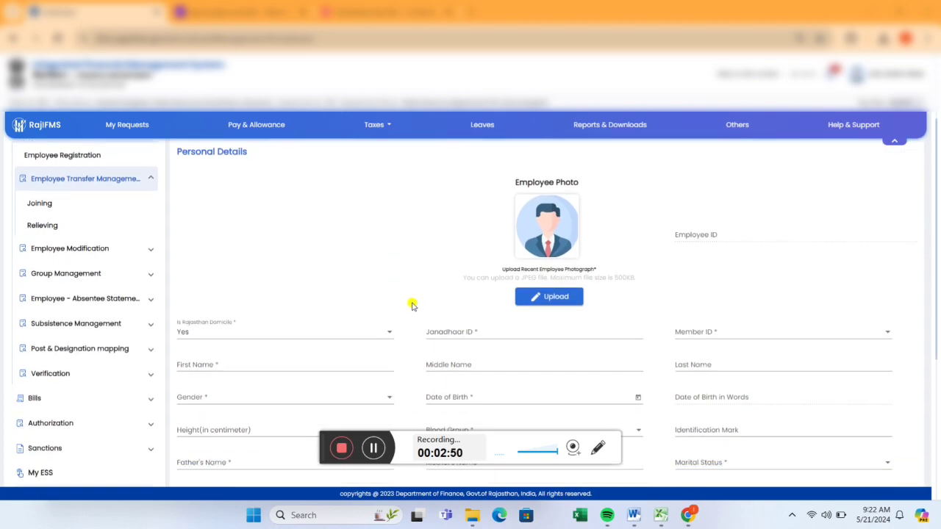
scroll(411, 305, "down", 1)
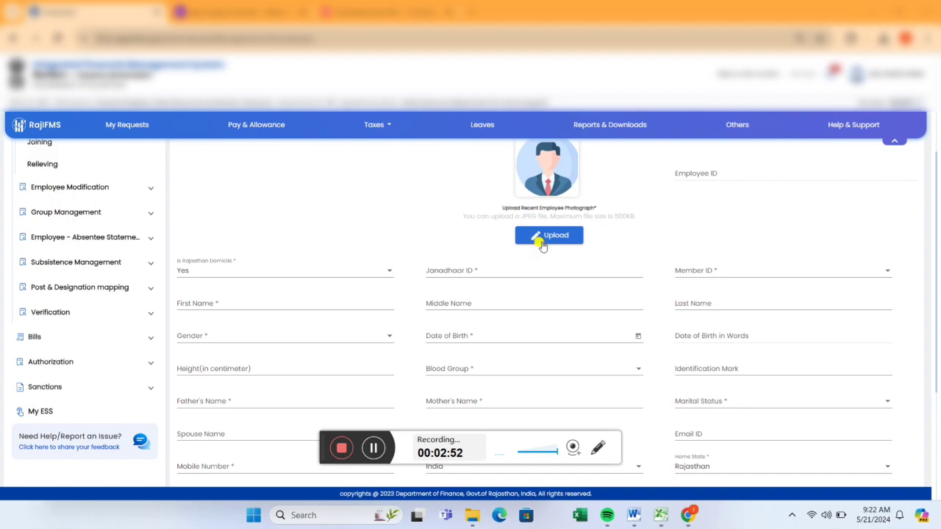
triple_click(503, 208)
left_click_drag(463, 216, 636, 217)
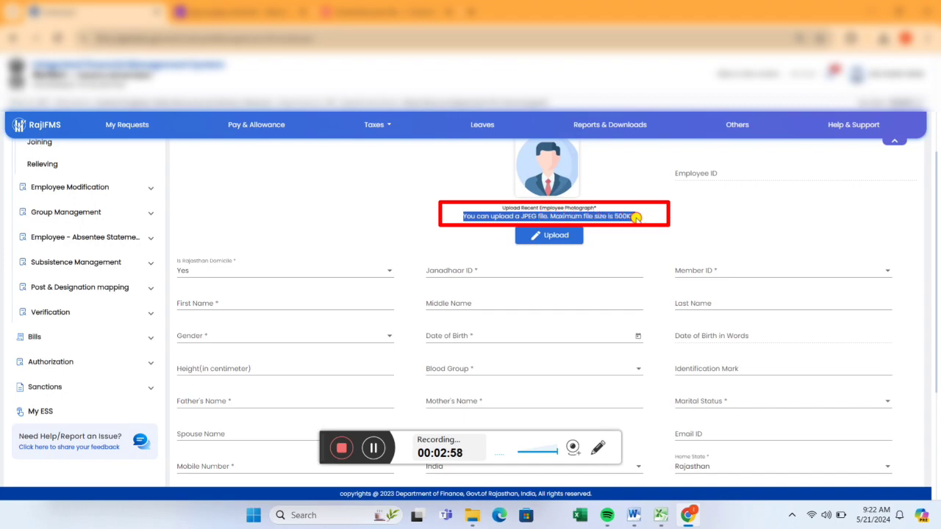
left_click(531, 223)
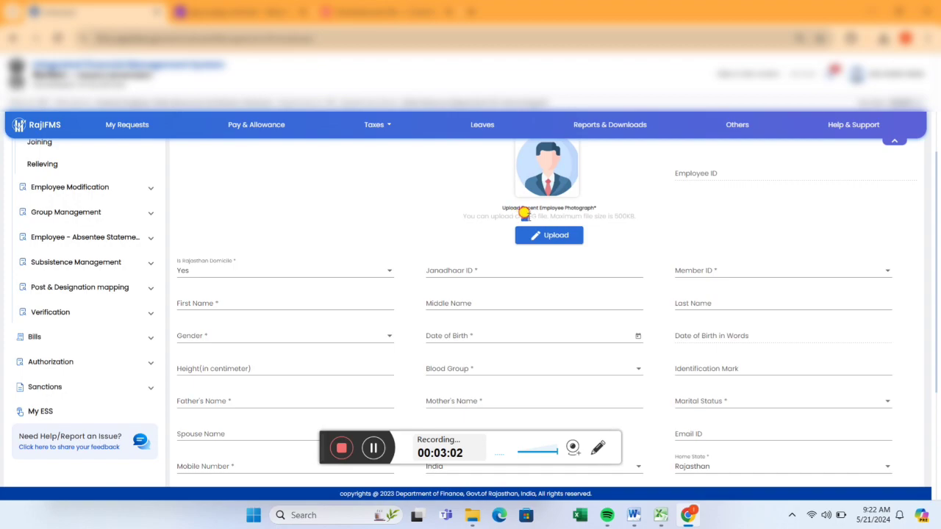
left_click_drag(526, 218, 518, 216)
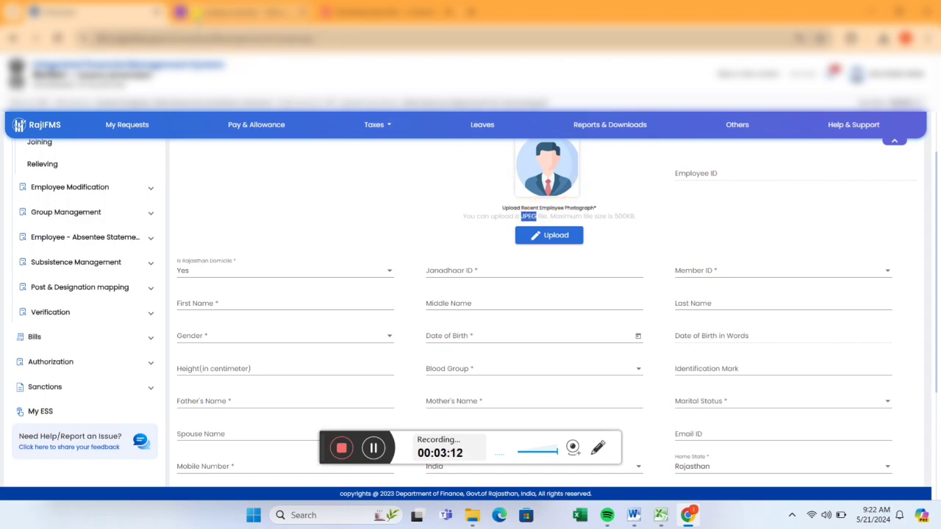
mouse_move(209, 12)
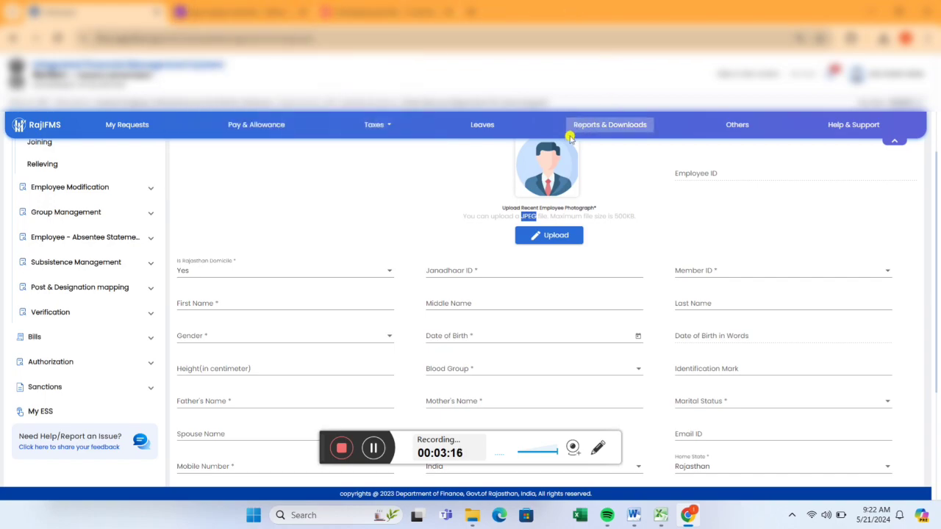
left_click(712, 230)
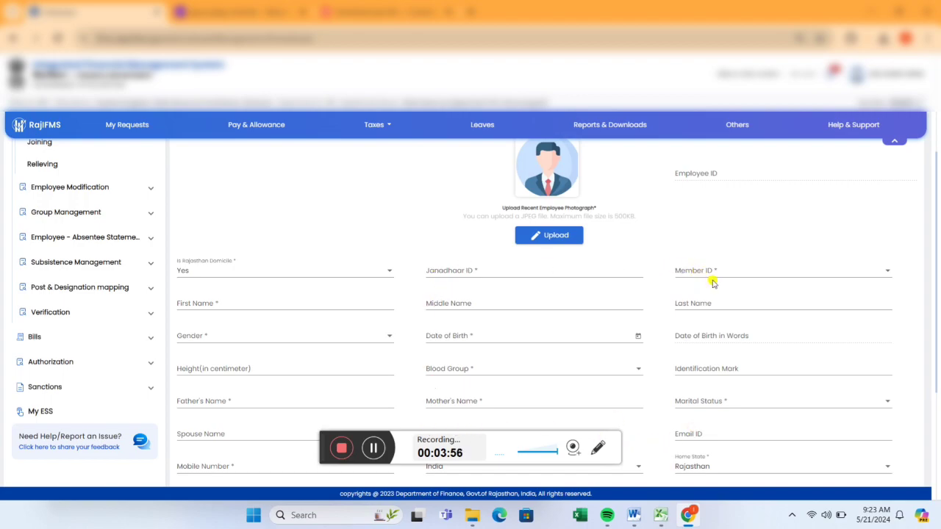
left_click(380, 453)
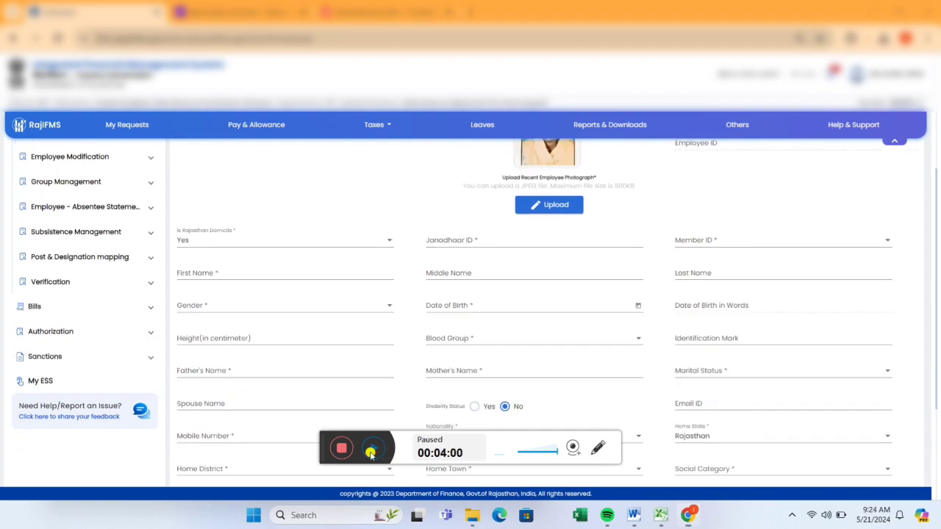
left_click(374, 447)
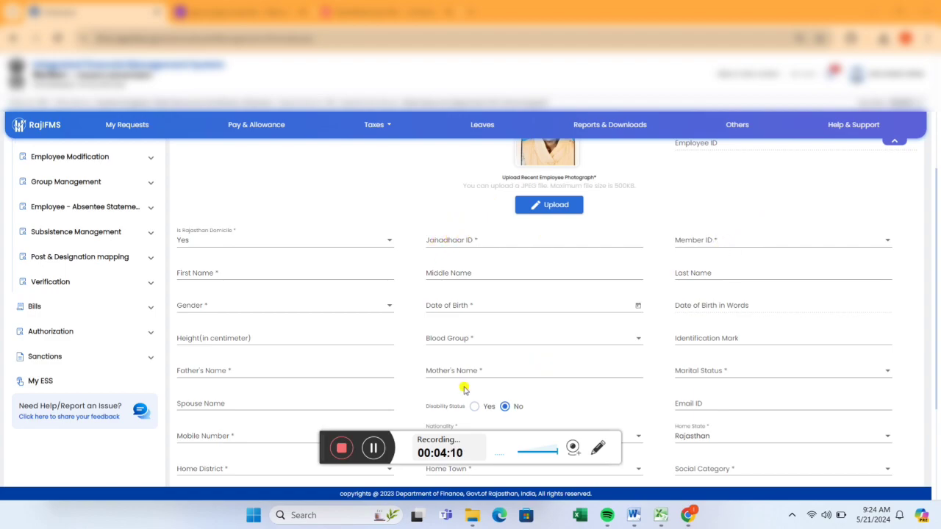
left_click(371, 450)
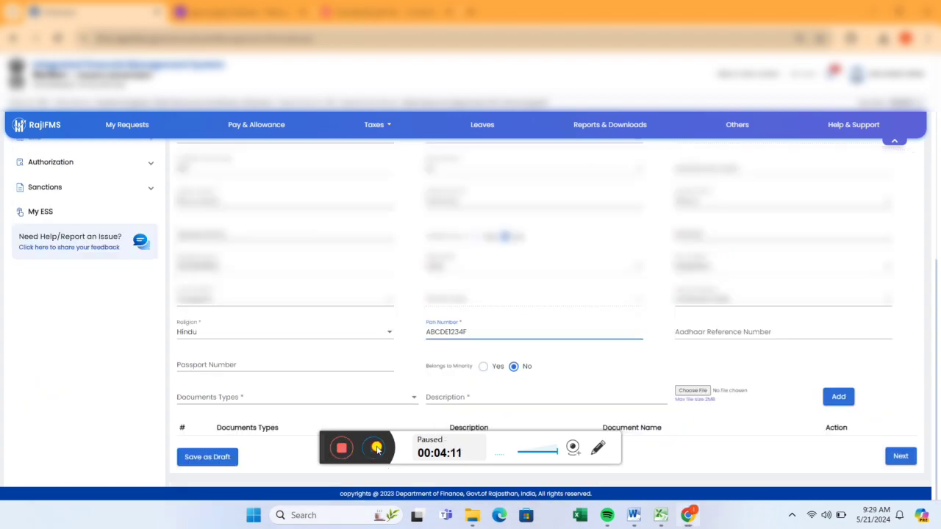
left_click(373, 448)
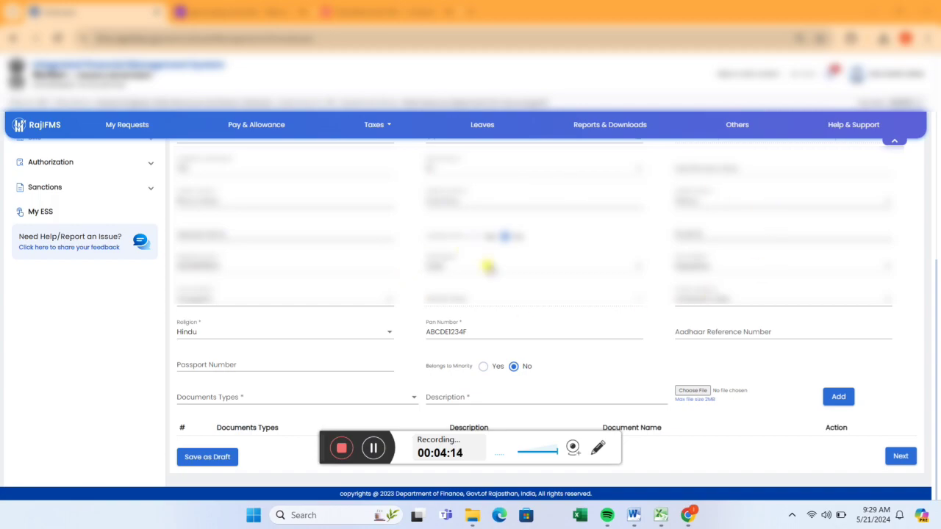
Set the personal details document type to Aadhar Document and try to attach its description and file.
left_click(409, 398)
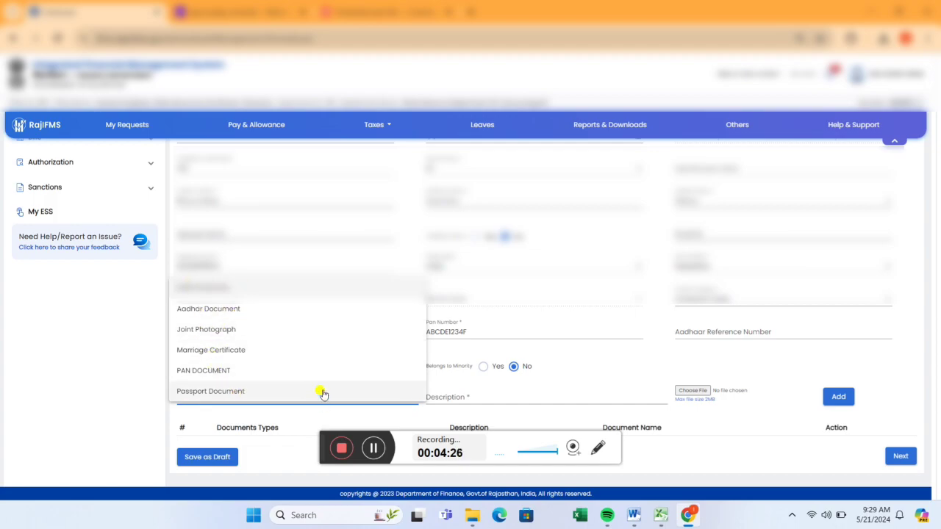
left_click(224, 314)
left_click(433, 399)
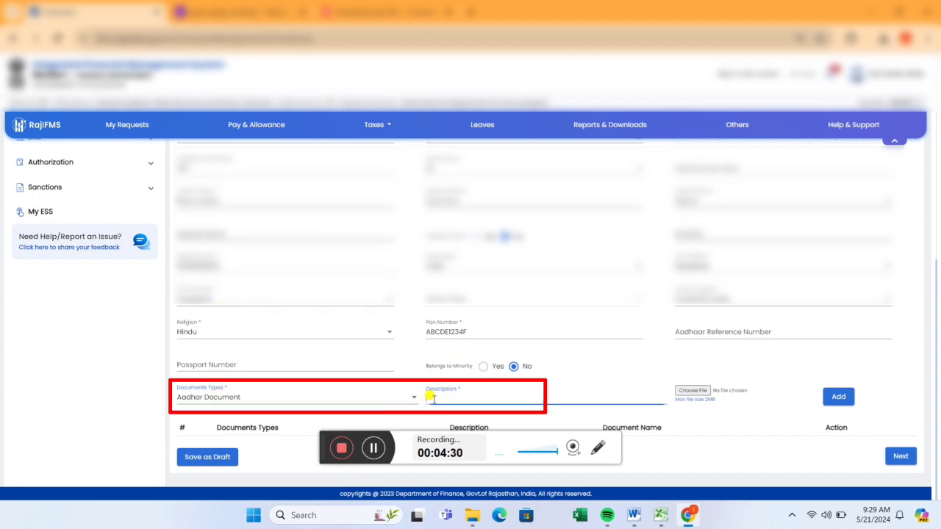
left_click(690, 391)
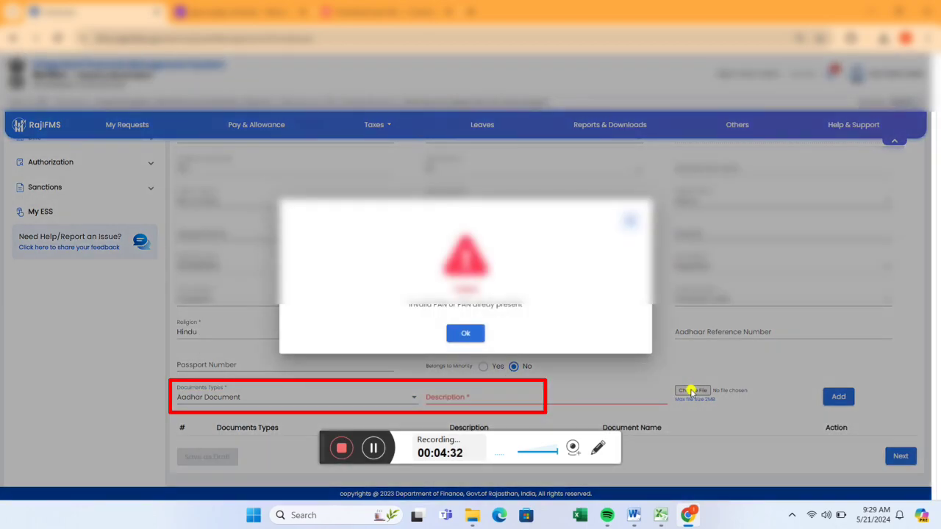
left_click(469, 334)
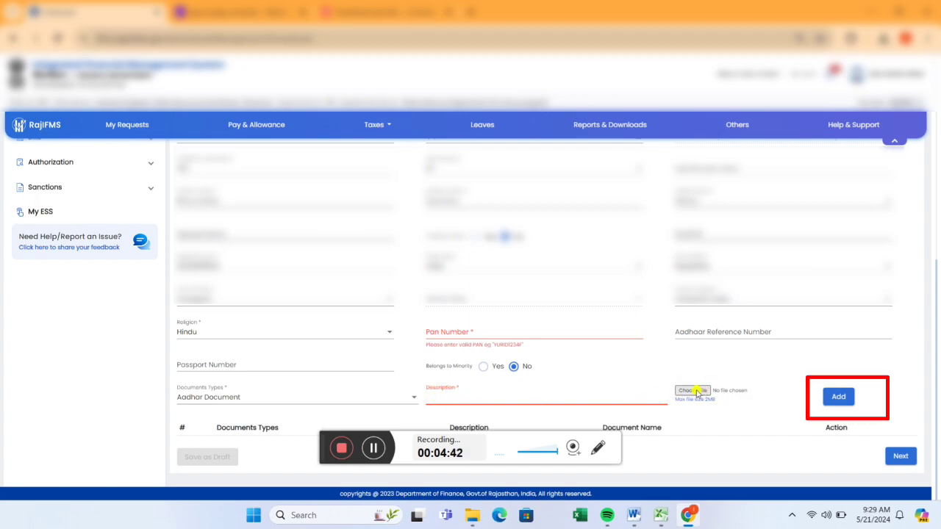
left_click(832, 398)
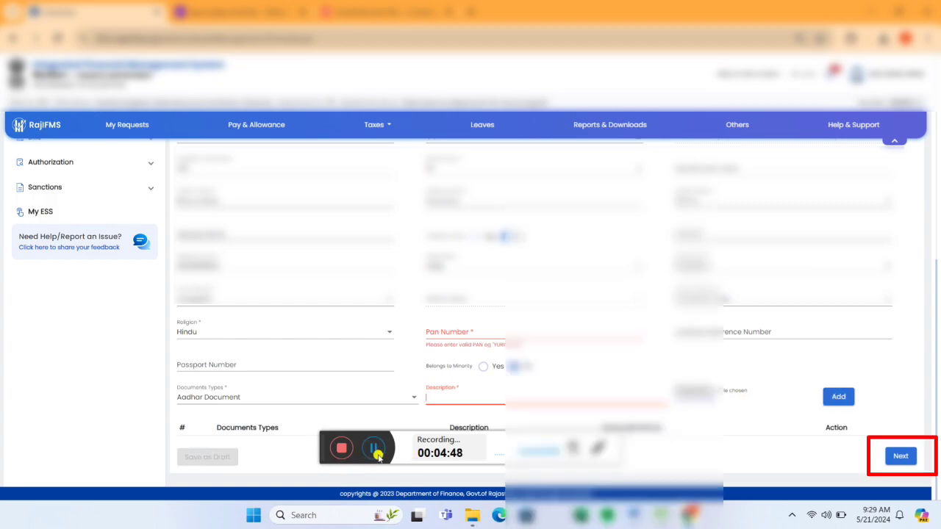
left_click(376, 450)
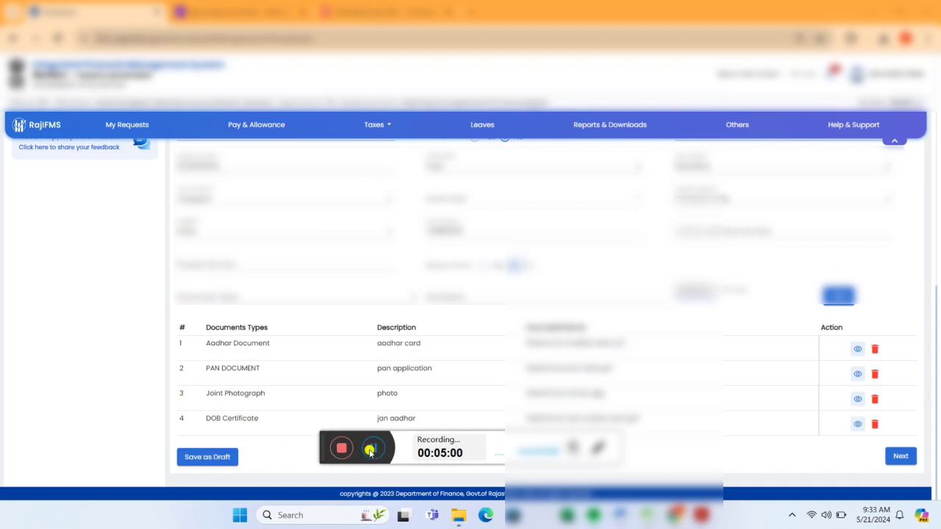
Save the personal details as a draft and proceed to the Employee Service section.
left_click(216, 457)
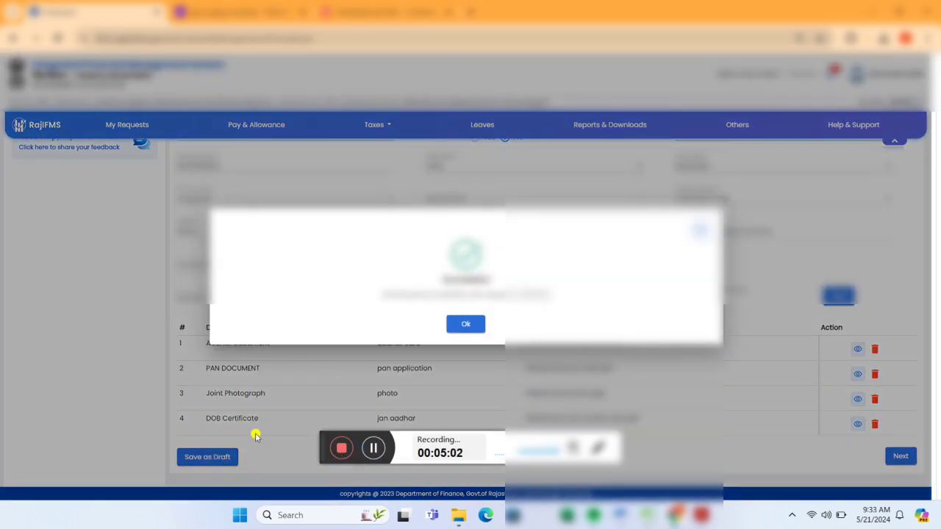
left_click(463, 324)
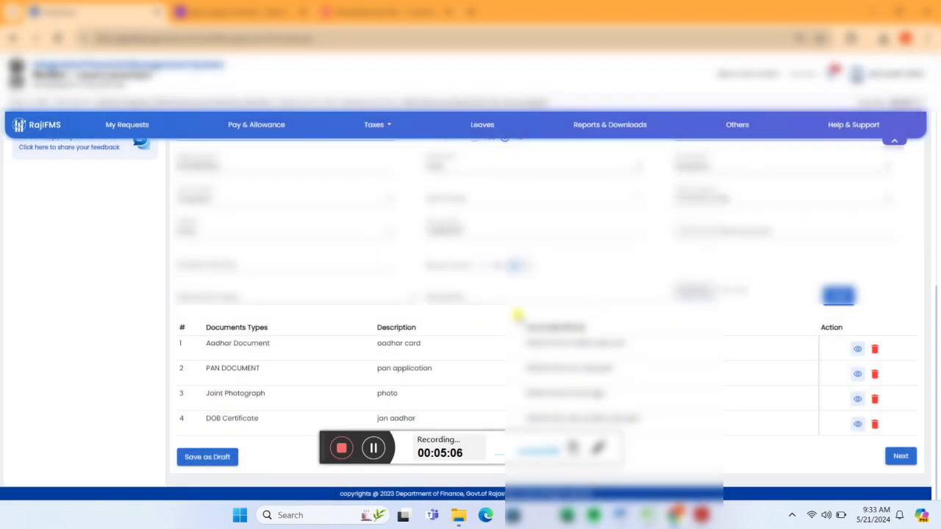
left_click(902, 456)
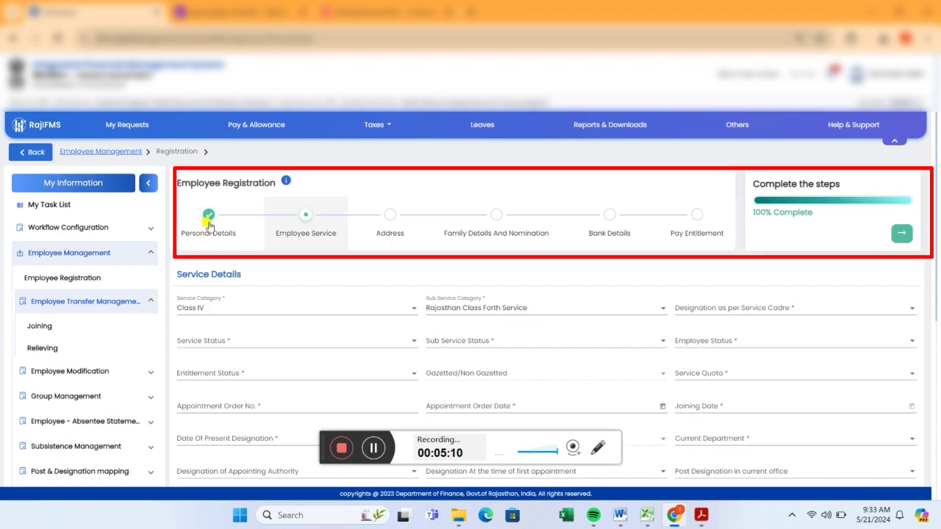
left_click(293, 215)
left_click(307, 217)
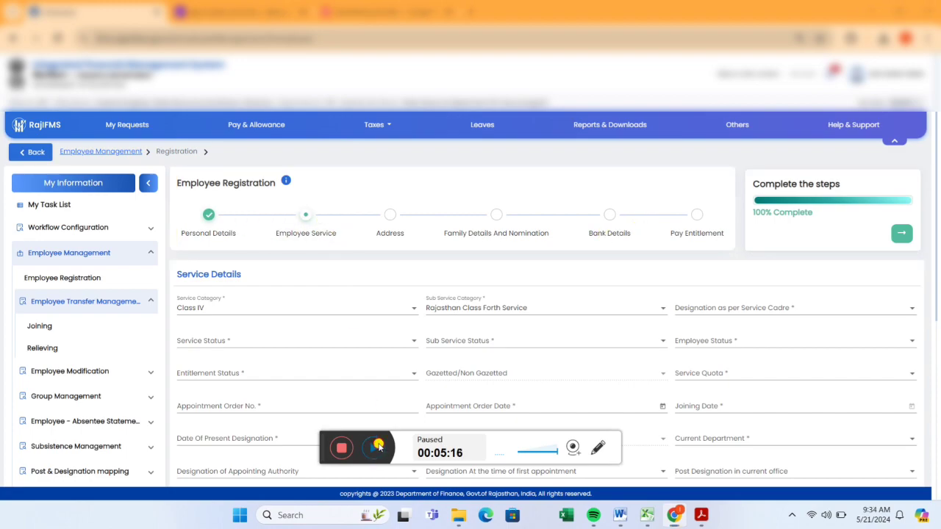
Look through the available service categories and keep Class IV selected.
left_click(409, 309)
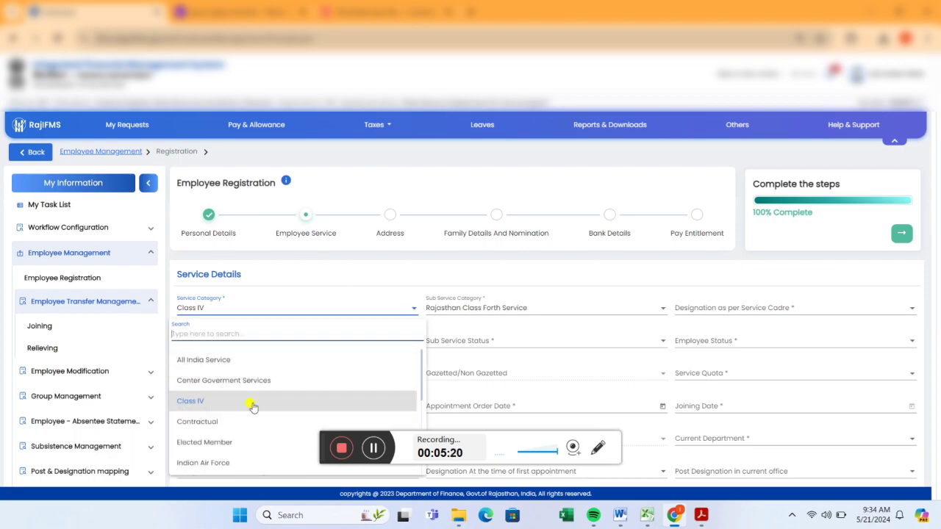
scroll(252, 407, "down", 3)
scroll(246, 416, "down", 2)
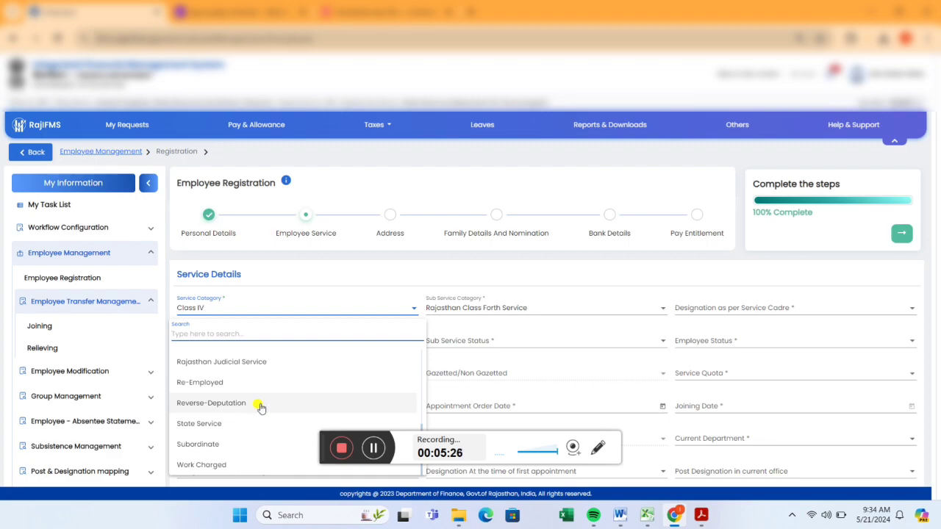
scroll(261, 408, "up", 5)
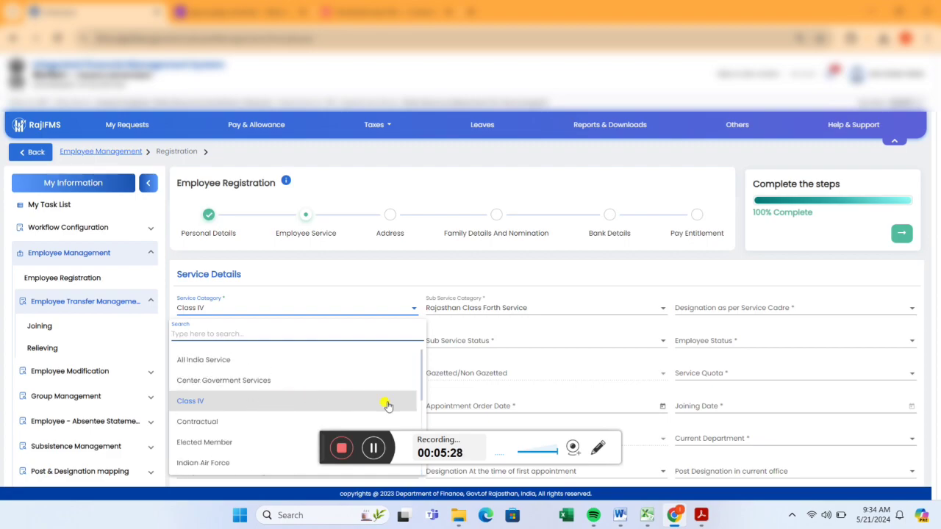
left_click(412, 401)
left_click(374, 449)
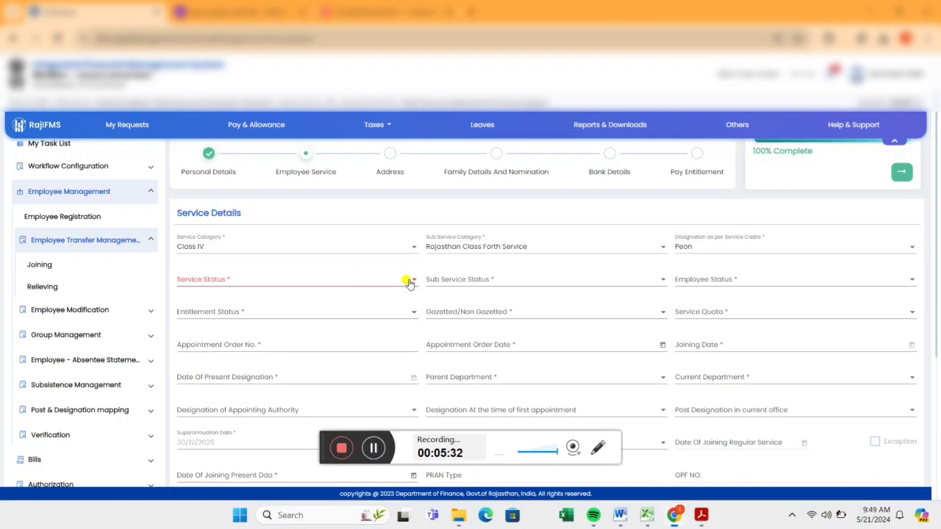
Set the service status to Regular, sub service status to Probationer - Trainee and employee status to Active.
left_click(409, 282)
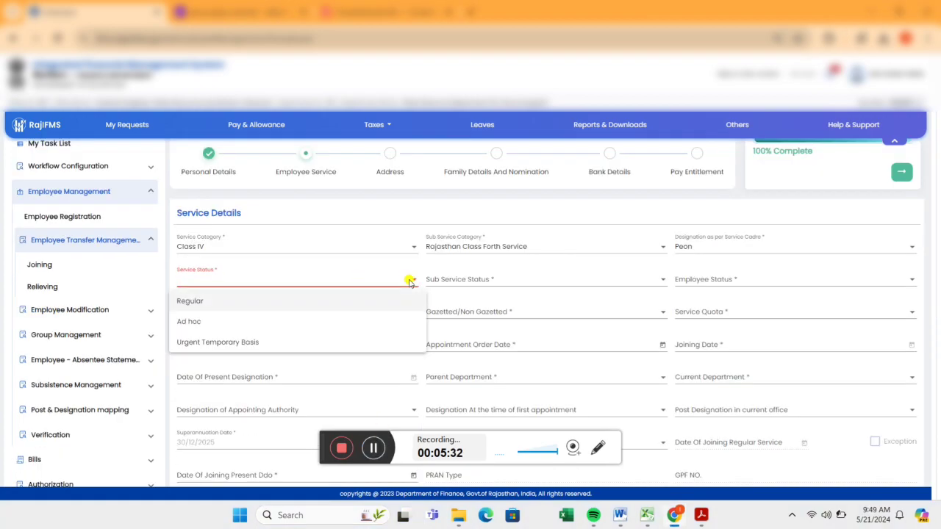
left_click(374, 299)
left_click(688, 283)
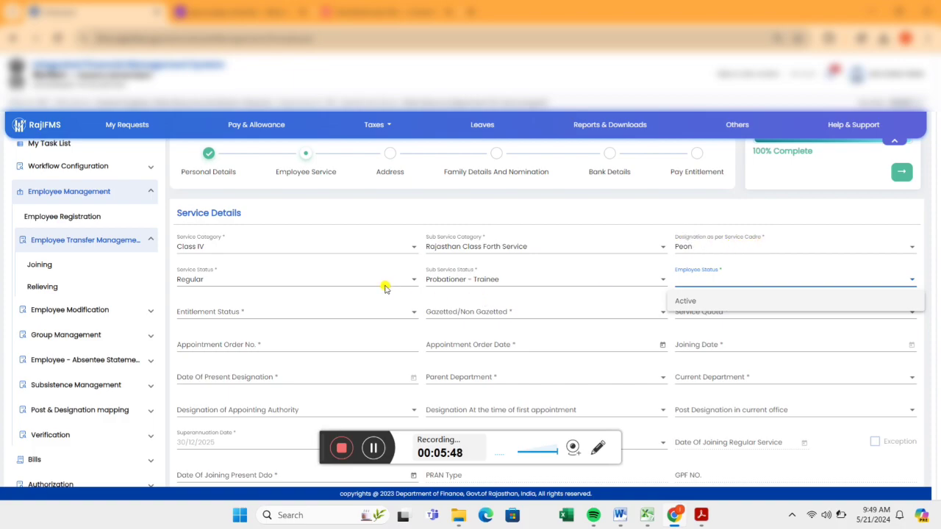
left_click(704, 305)
Set the entitlement status to On or After 01.04.2022-OPS, the gazetted field to NonGazetted and the service quota to Widow.
left_click(405, 312)
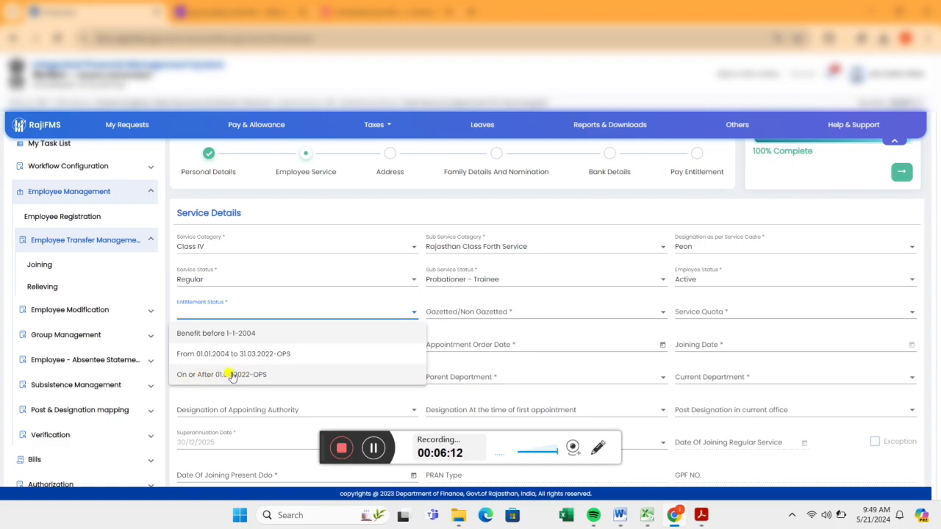
left_click(231, 376)
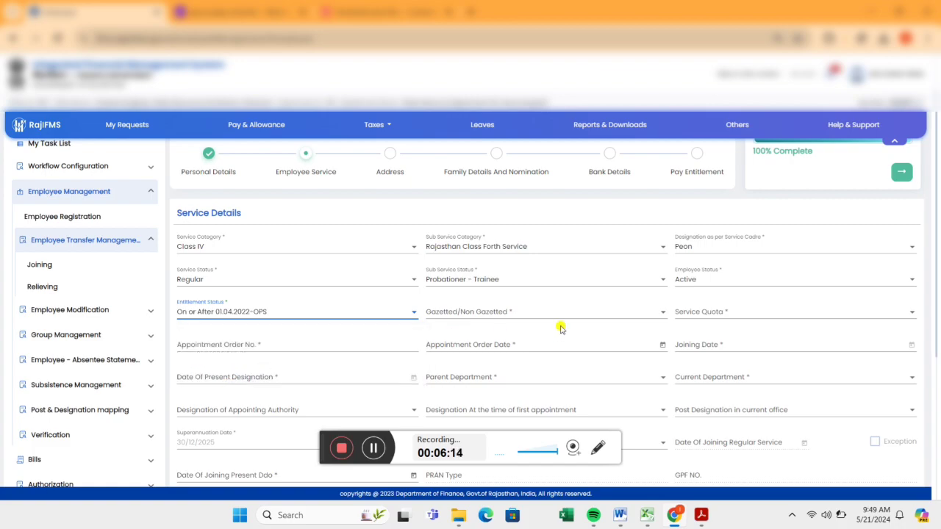
left_click(662, 313)
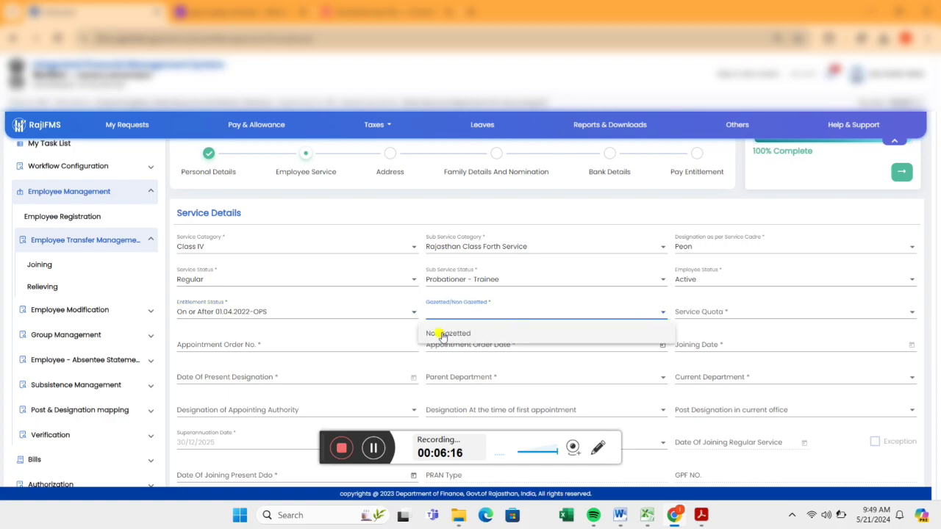
left_click(443, 334)
left_click(719, 314)
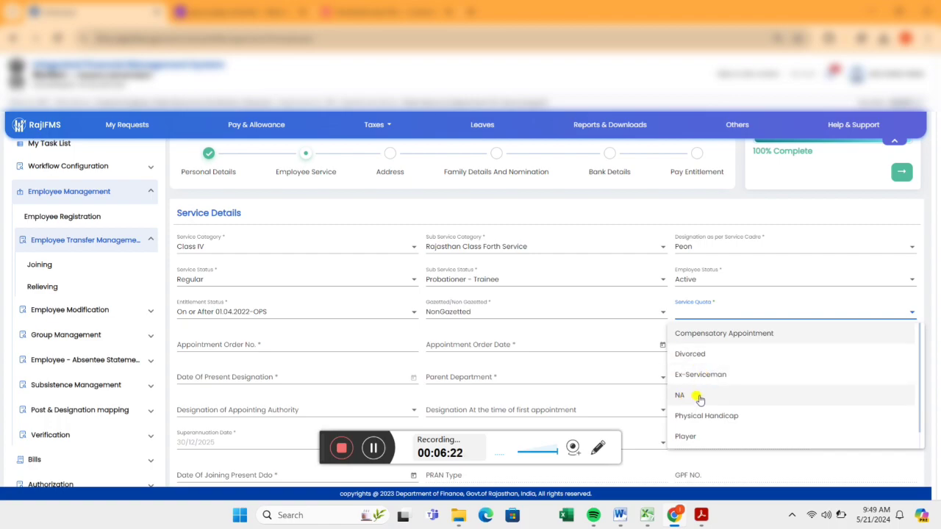
scroll(699, 399, "down", 1)
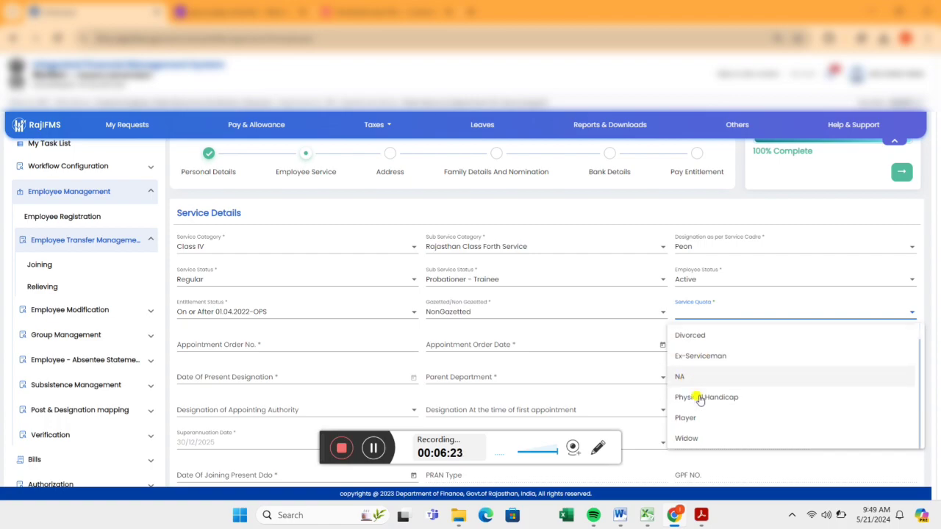
left_click(693, 439)
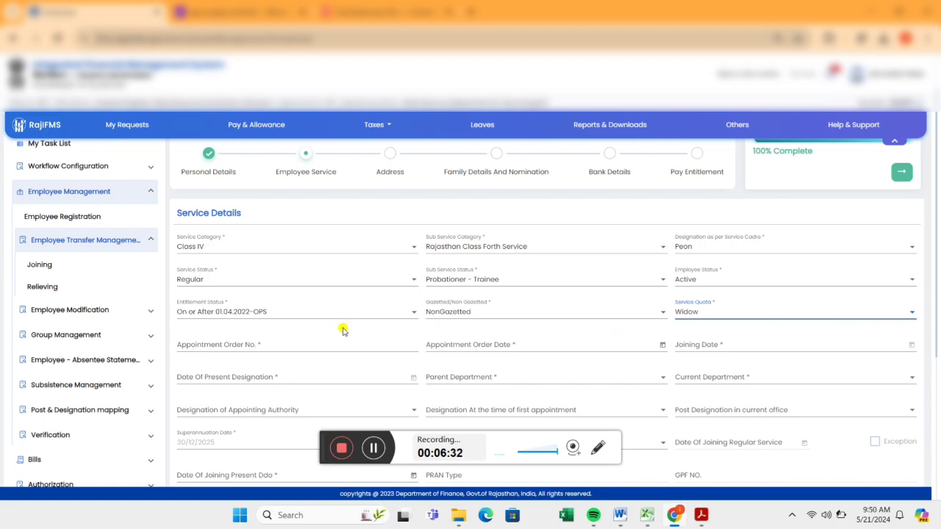
Enter the appointment order number and set the appointment order date to 2/5/2024.
left_click(222, 345)
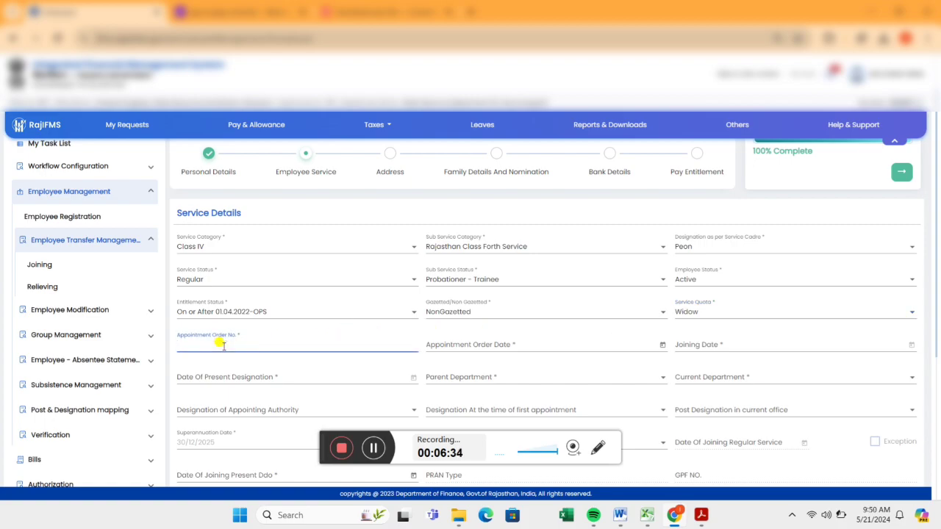
scroll(222, 345, "down", 1)
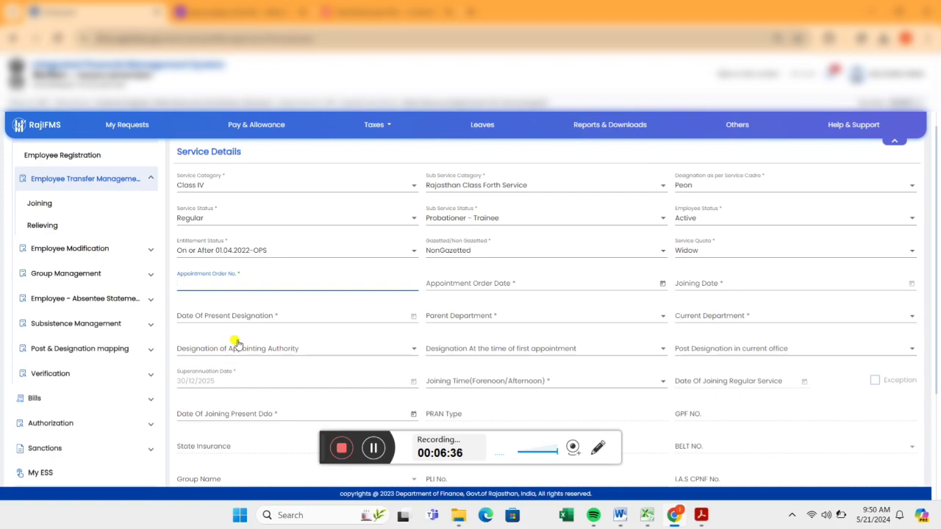
scroll(235, 342, "down", 1)
scroll(245, 342, "down", 1)
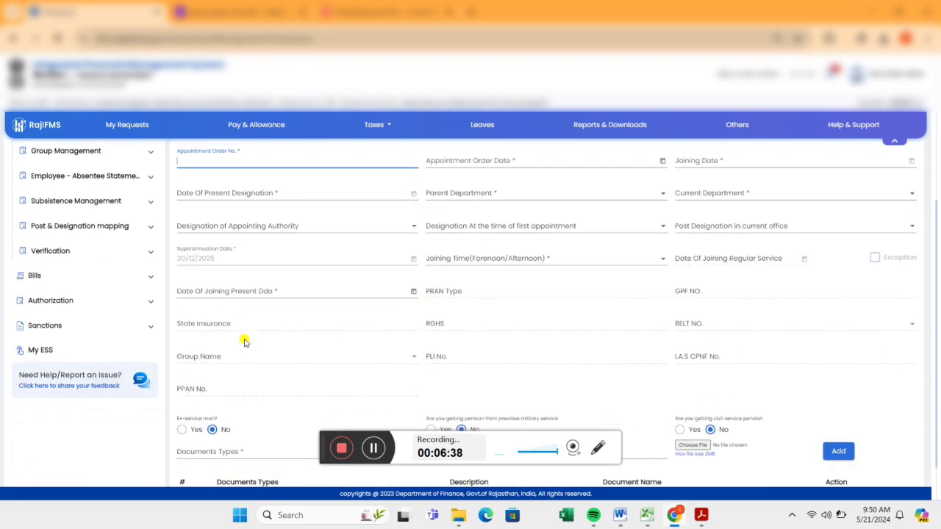
type("97")
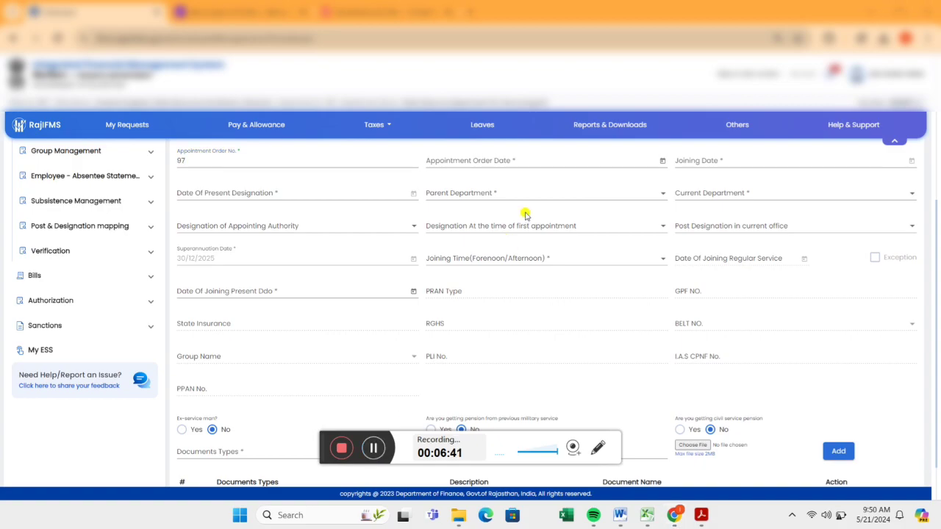
left_click(662, 161)
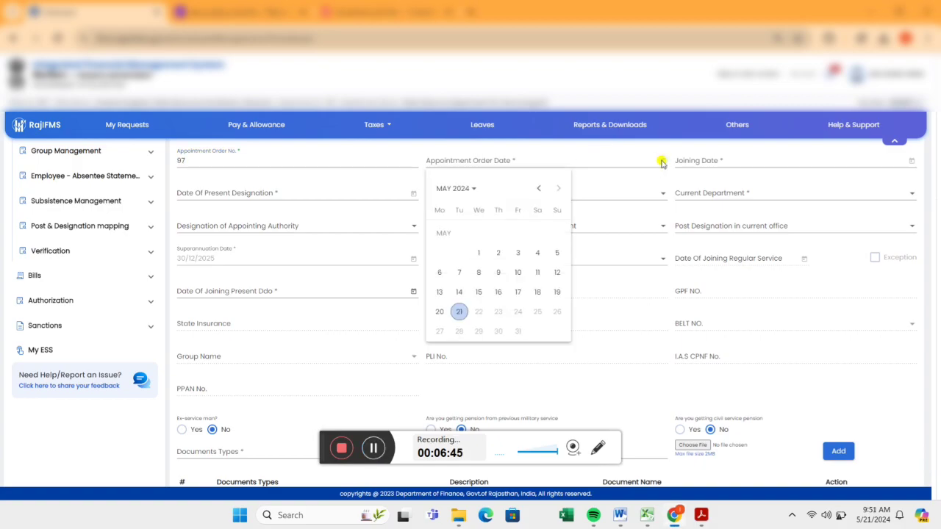
left_click(498, 253)
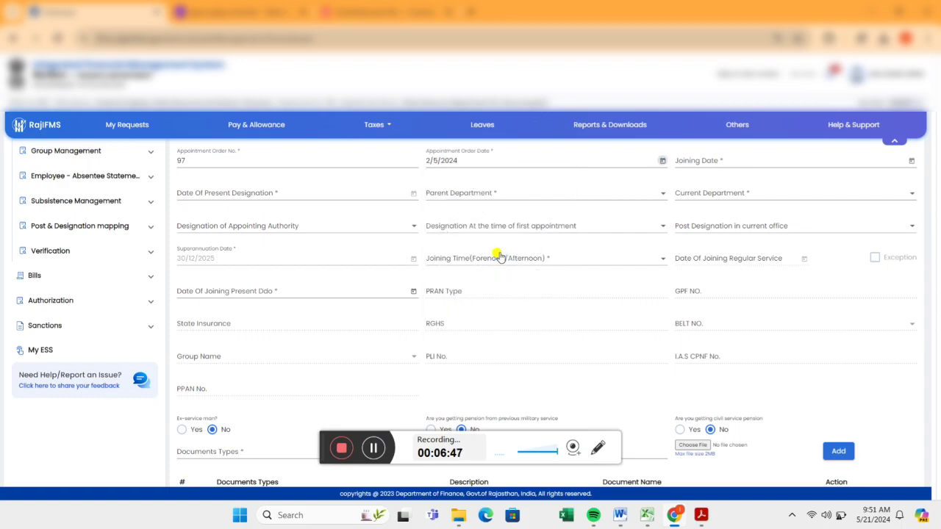
Set both the joining date and the date of present designation to 5/5/2024.
left_click(912, 160)
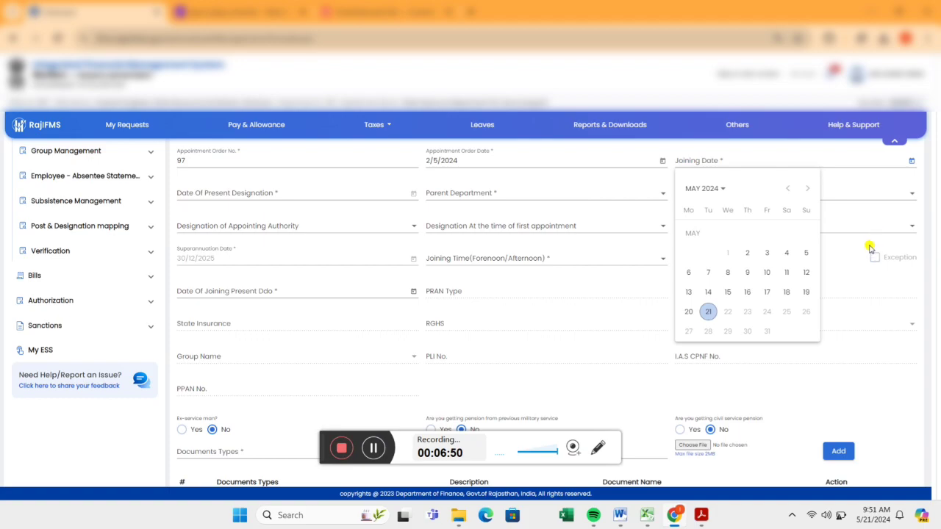
left_click(806, 253)
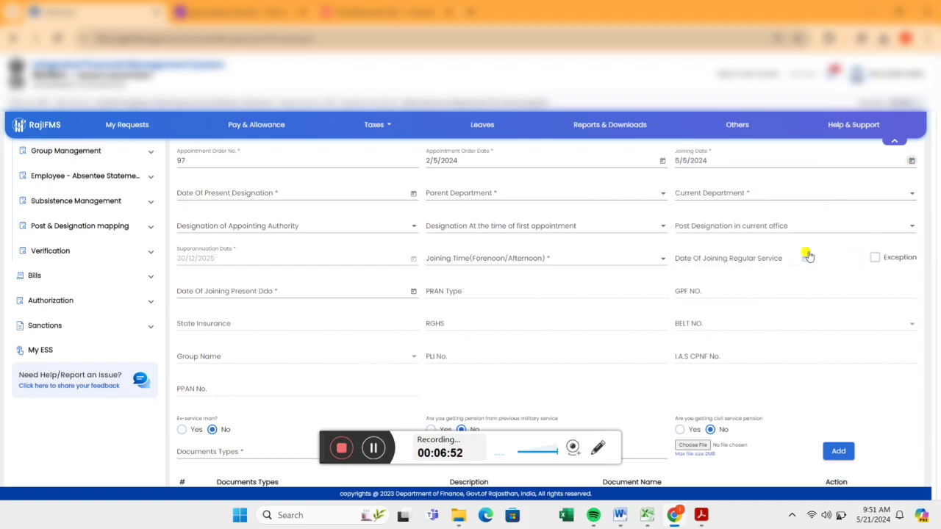
left_click(413, 195)
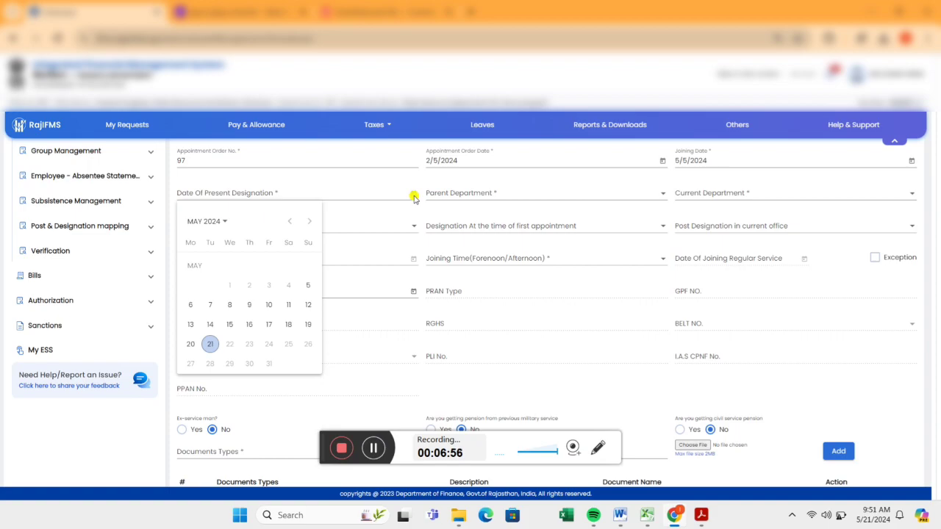
left_click(308, 285)
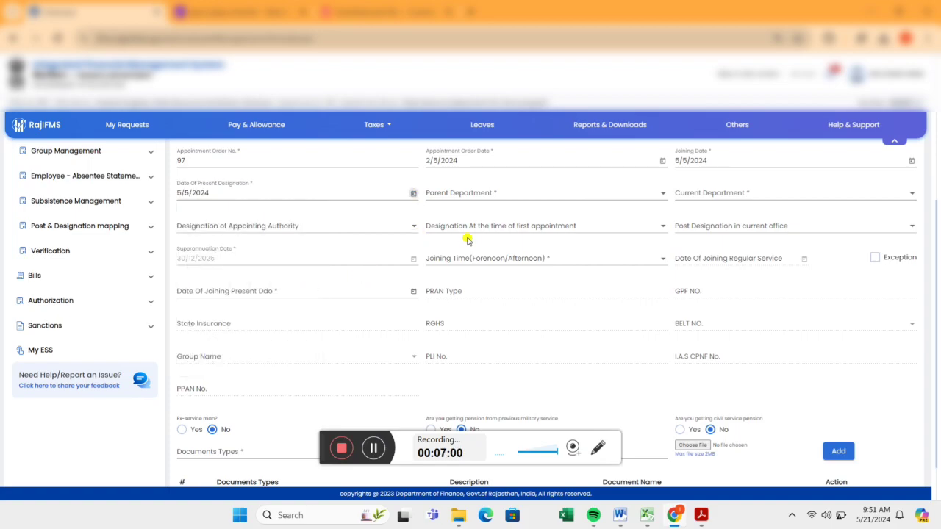
Choose the parent department in the service details and proceed to the Address section.
left_click(510, 192)
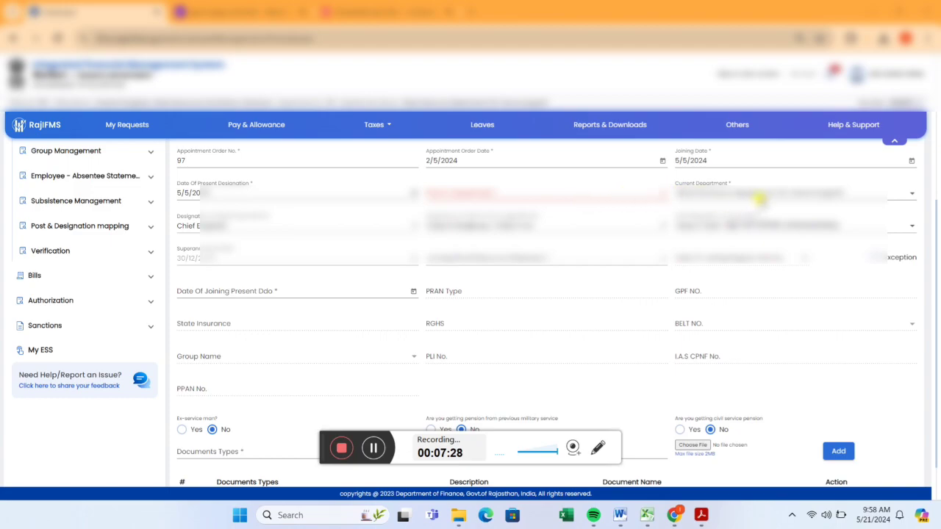
left_click(665, 195)
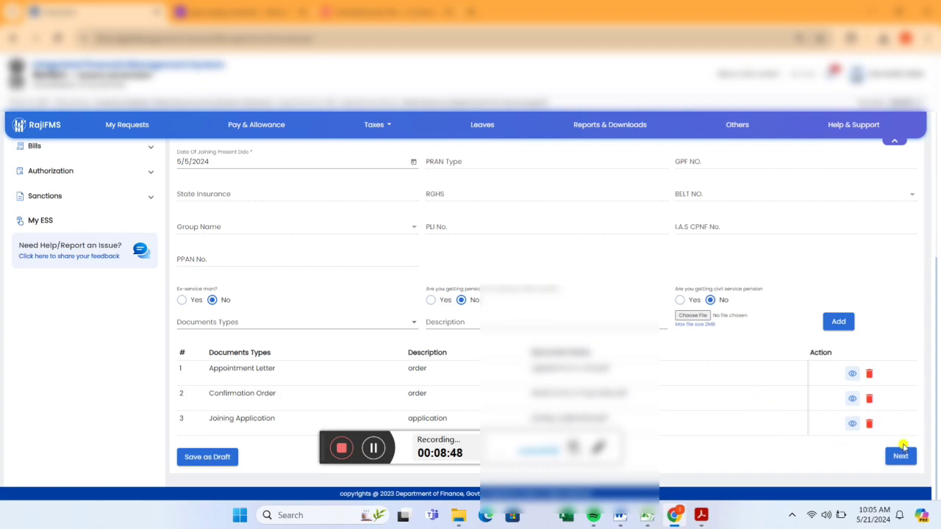
left_click(901, 455)
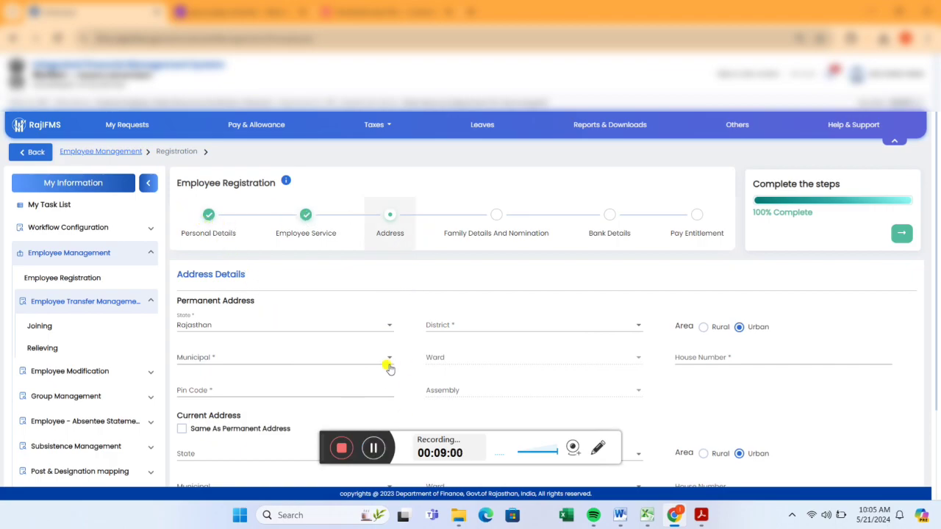
left_click(384, 445)
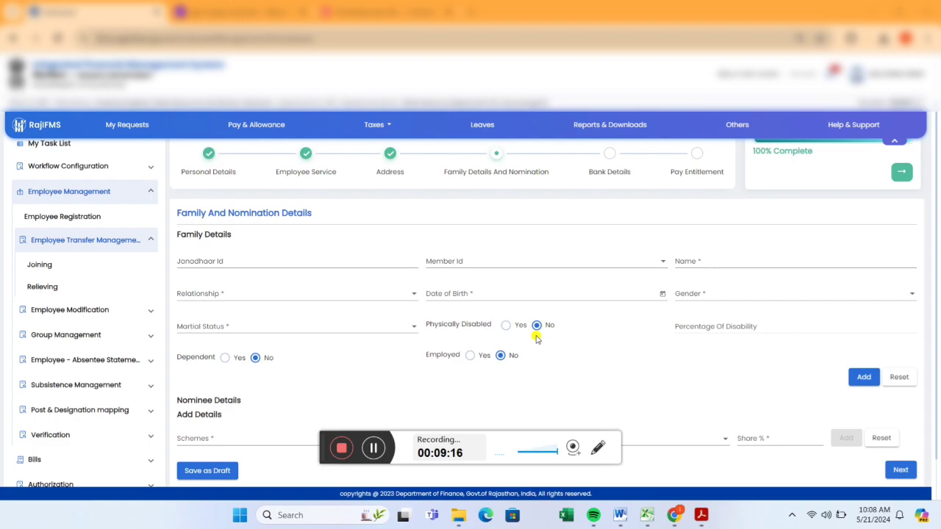
left_click(201, 441)
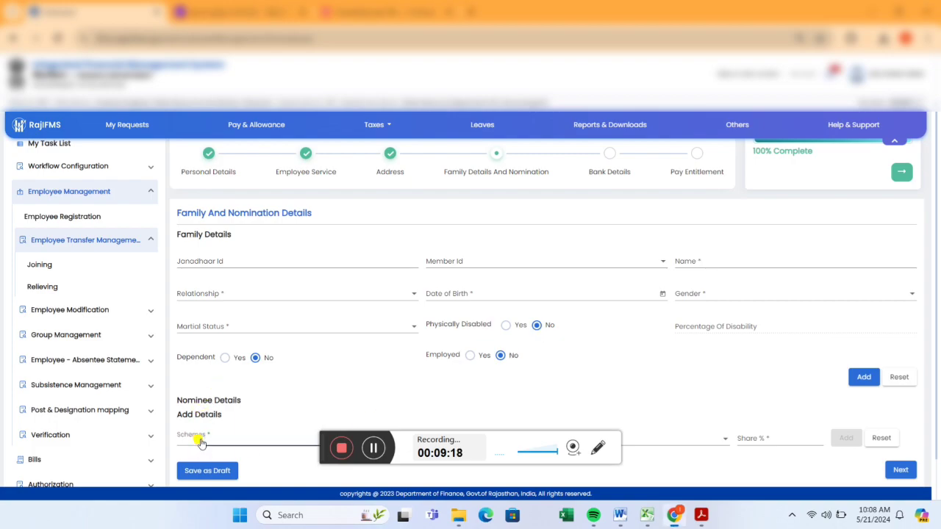
left_click(426, 395)
left_click(858, 378)
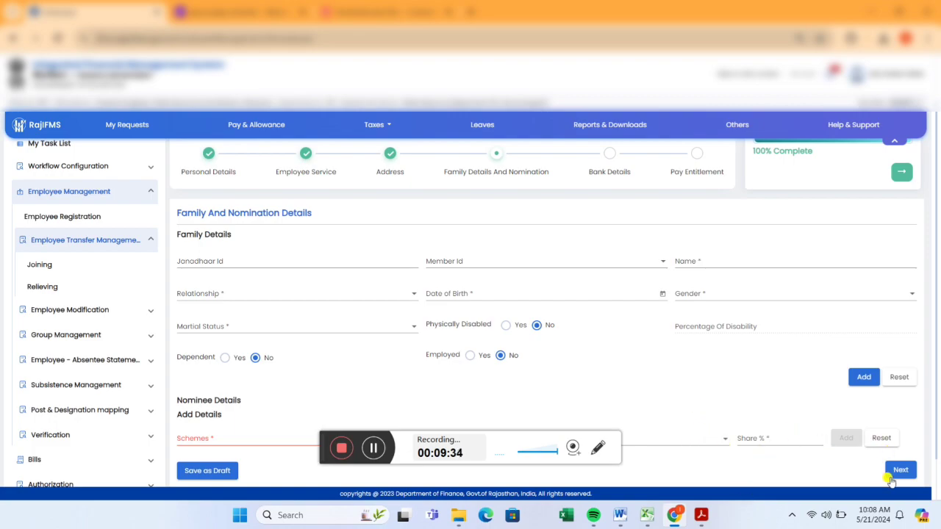
left_click(373, 447)
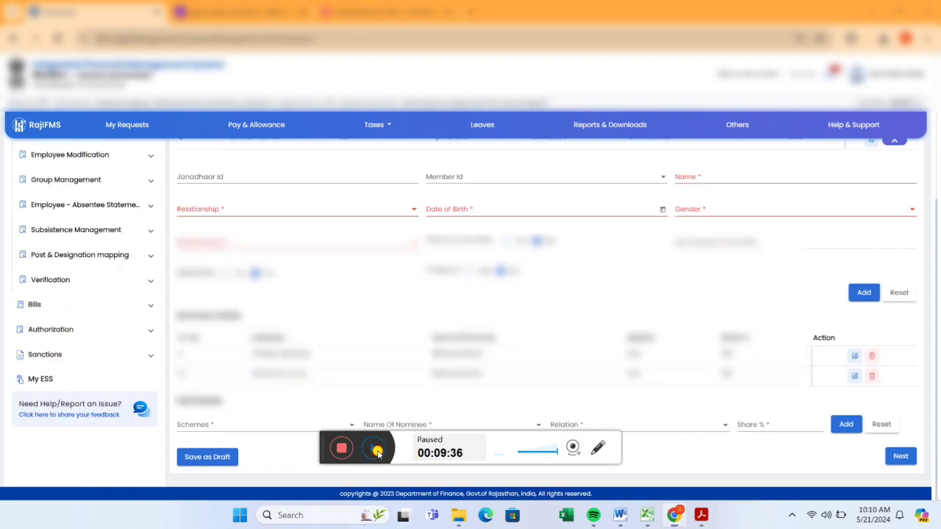
left_click(384, 447)
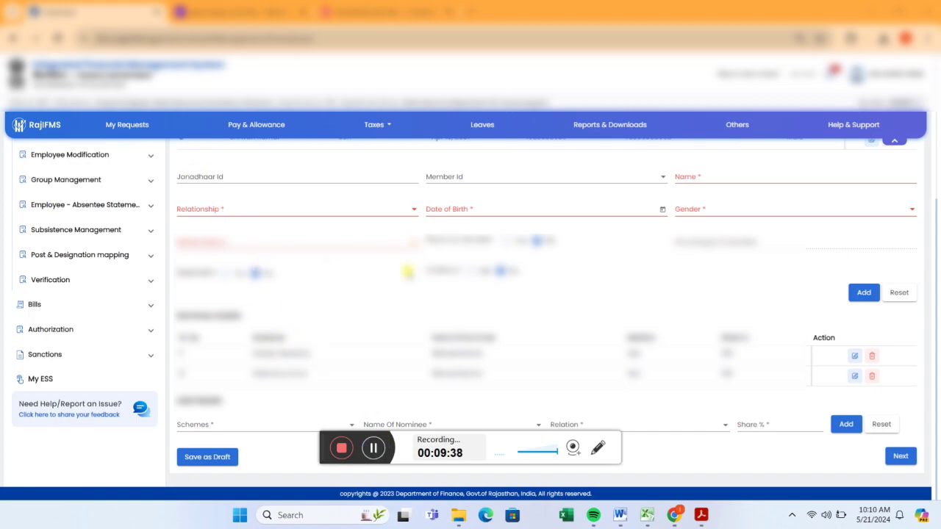
Select New Pension Scheme as the scheme for a further nominee entry in the nominee details.
left_click(287, 425)
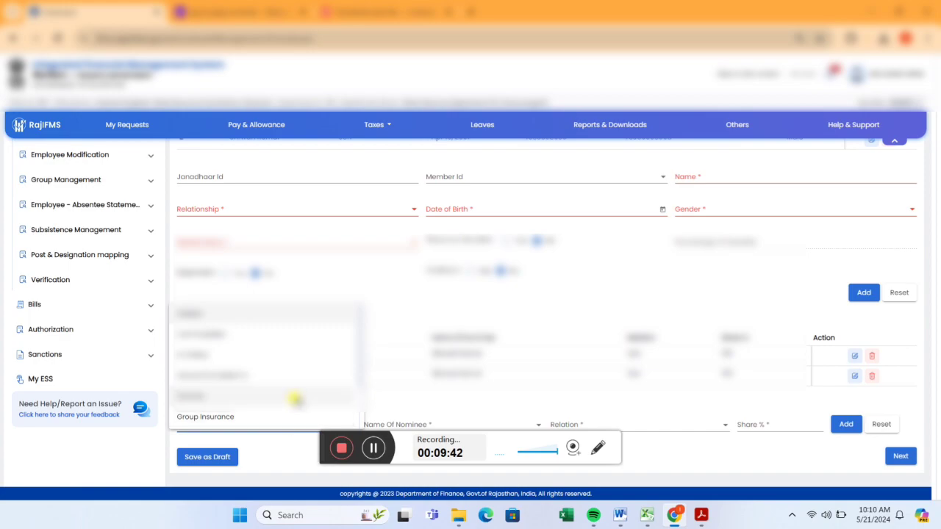
scroll(294, 398, "down", 2)
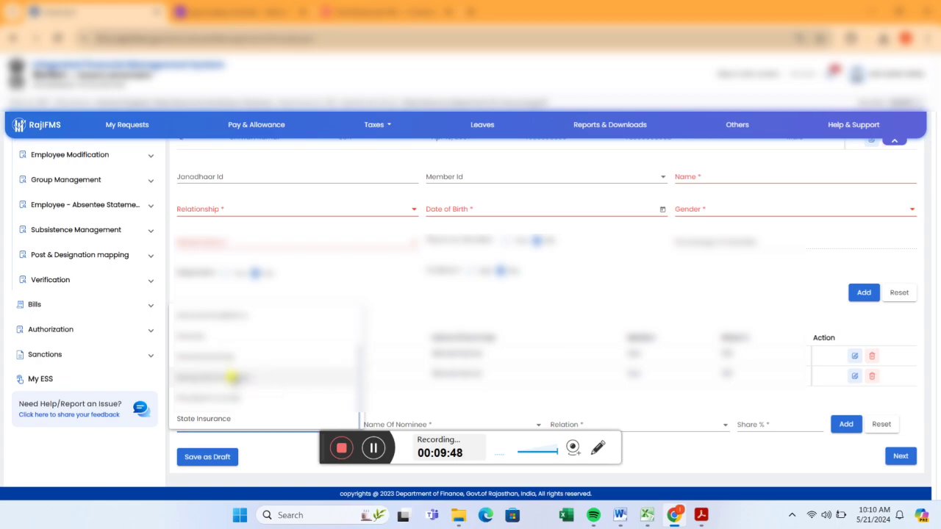
left_click(233, 377)
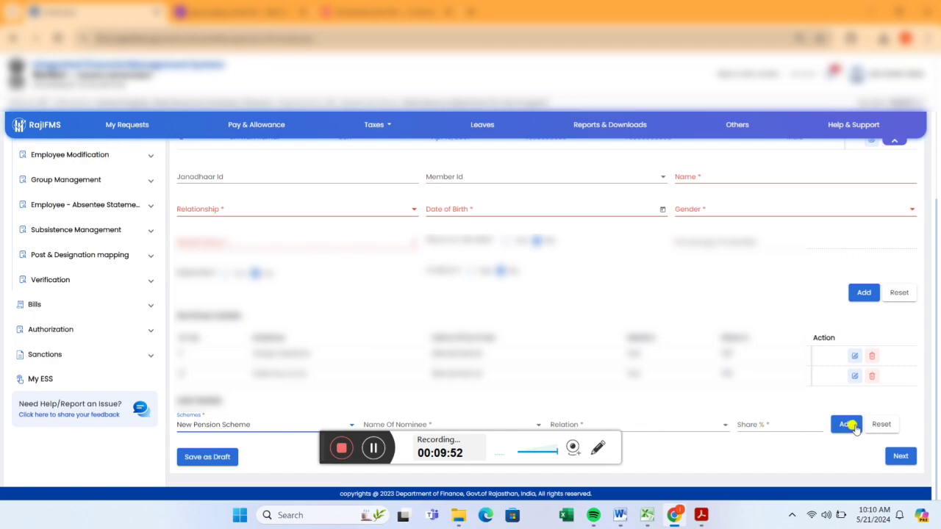
Save the family and nomination details as a draft and proceed to the Bank Details section.
left_click(221, 459)
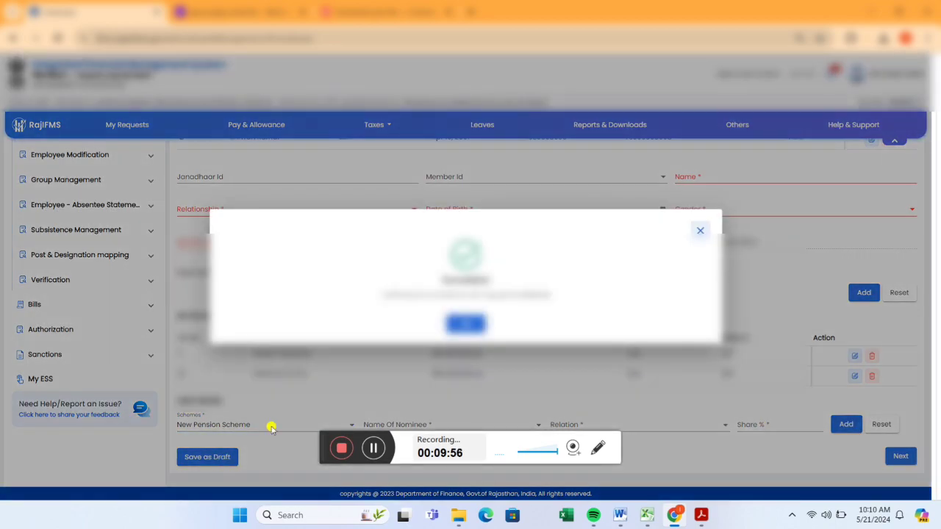
left_click(466, 323)
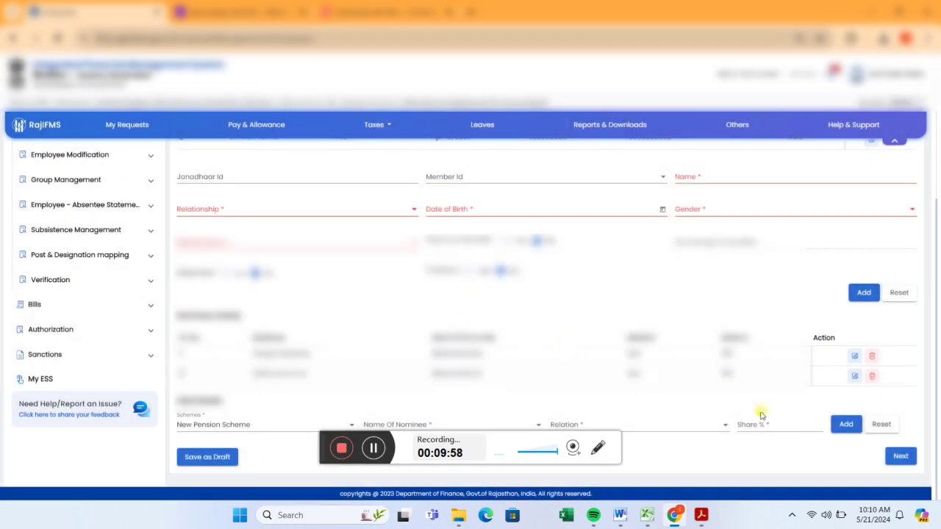
left_click(900, 455)
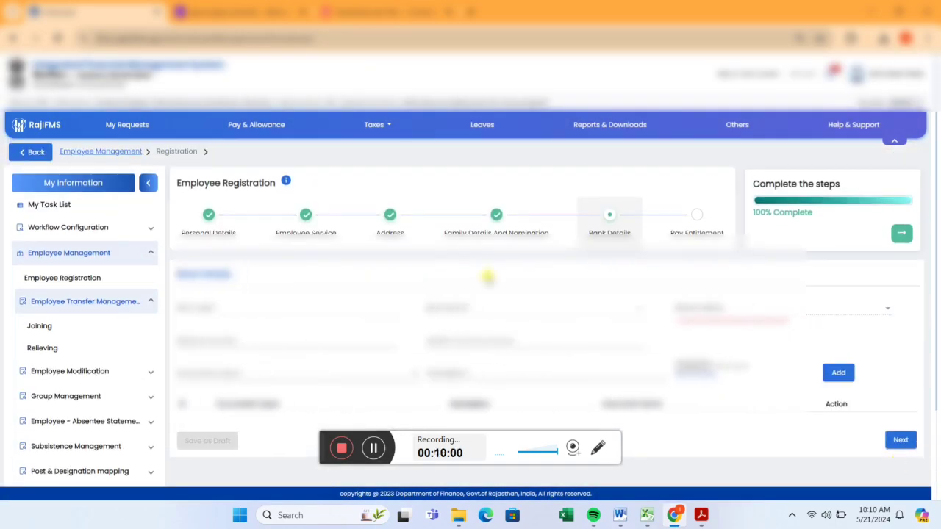
scroll(471, 270, "down", 1)
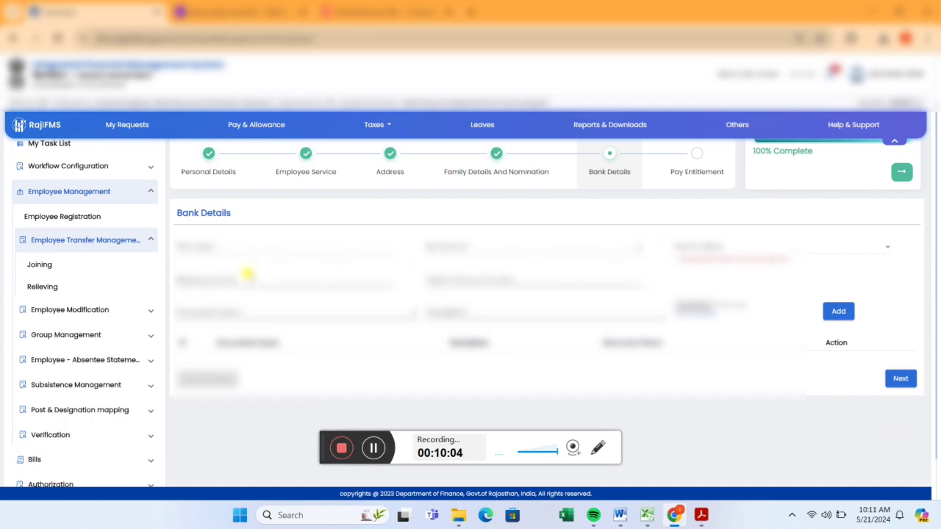
left_click(365, 454)
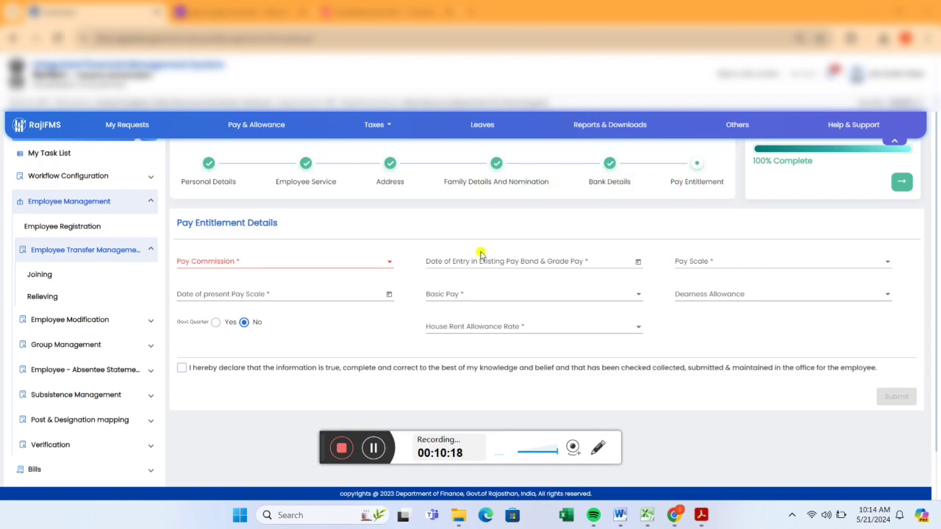
Set the pay commission to Seventh and the date of entry in the existing pay band and grade pay to 5/5/2024.
left_click(389, 262)
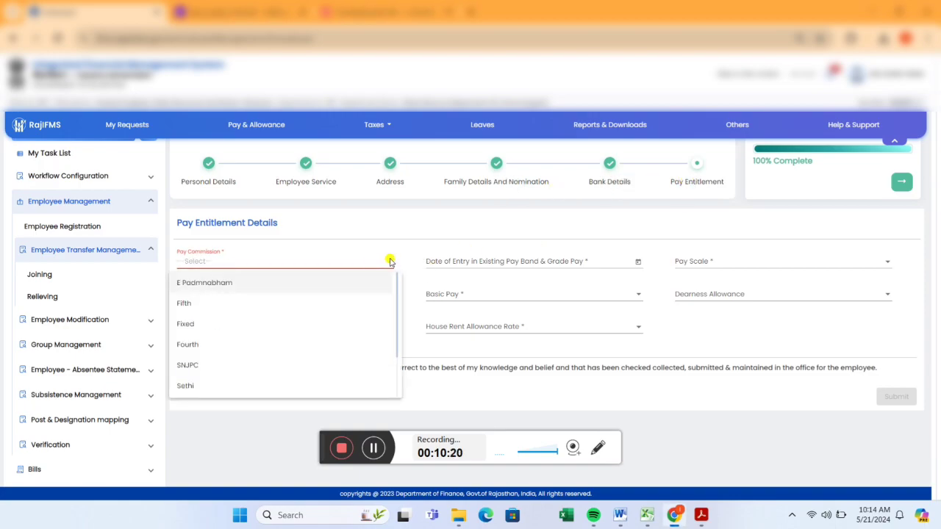
scroll(300, 336, "down", 2)
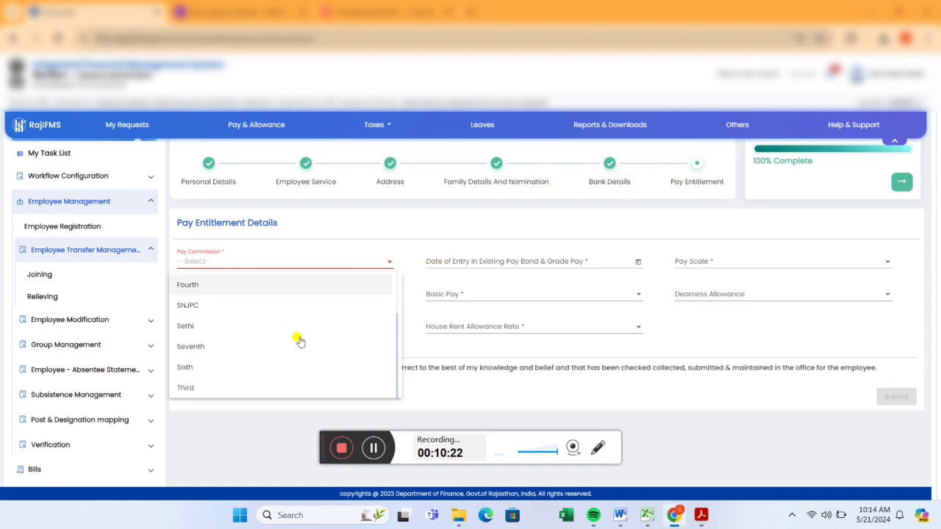
left_click(263, 348)
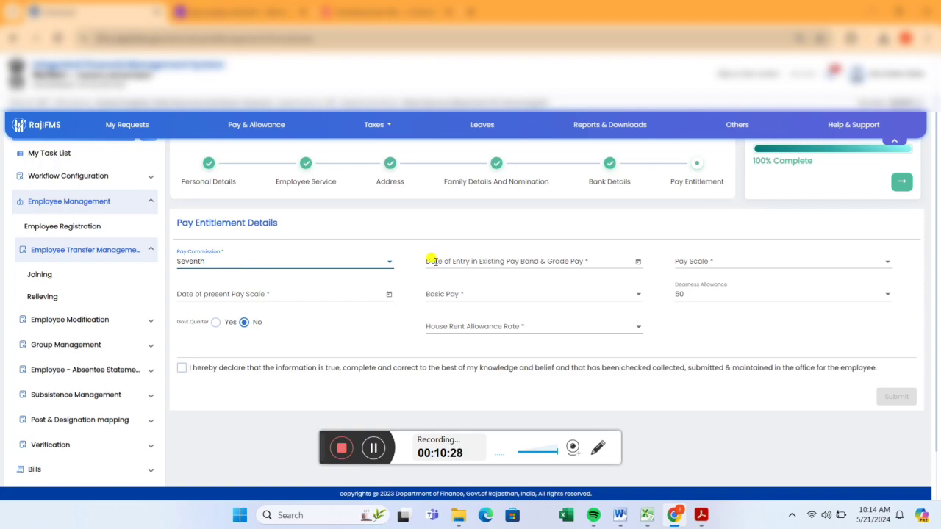
left_click(428, 261)
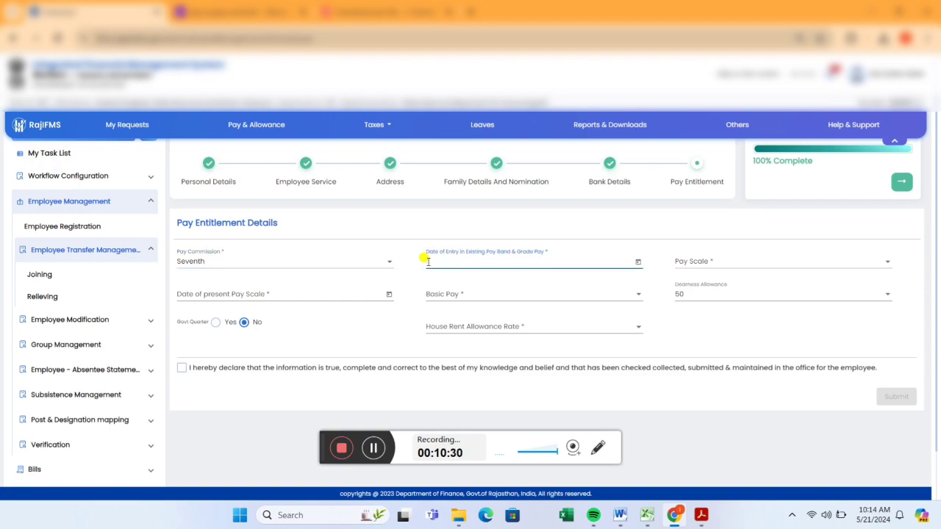
left_click(637, 263)
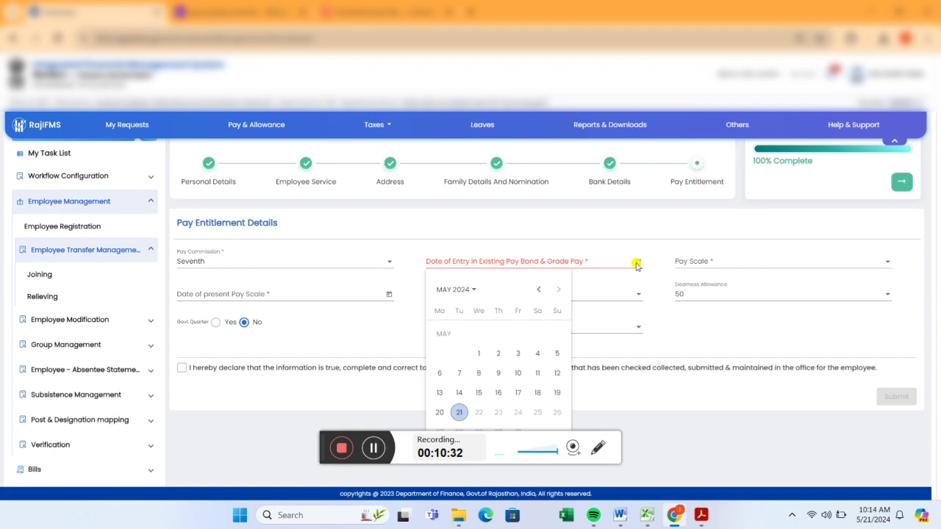
left_click(557, 353)
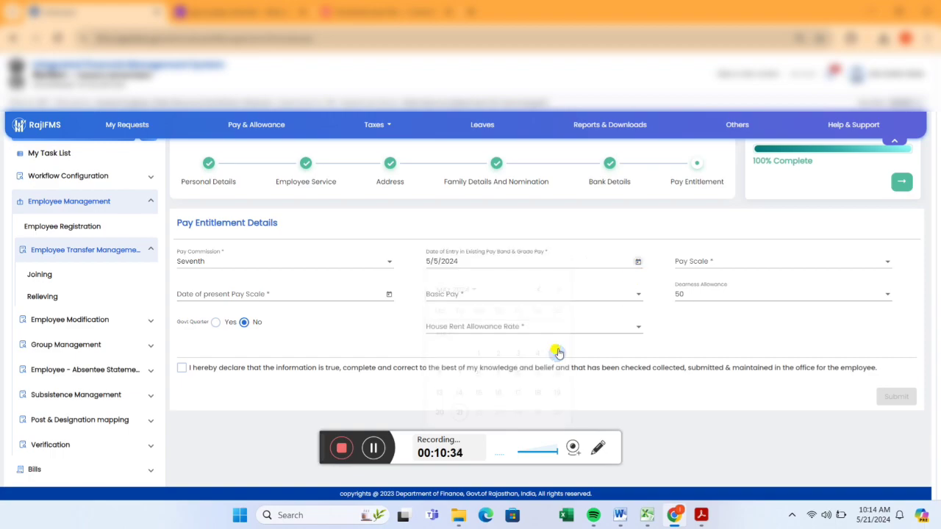
left_click(682, 262)
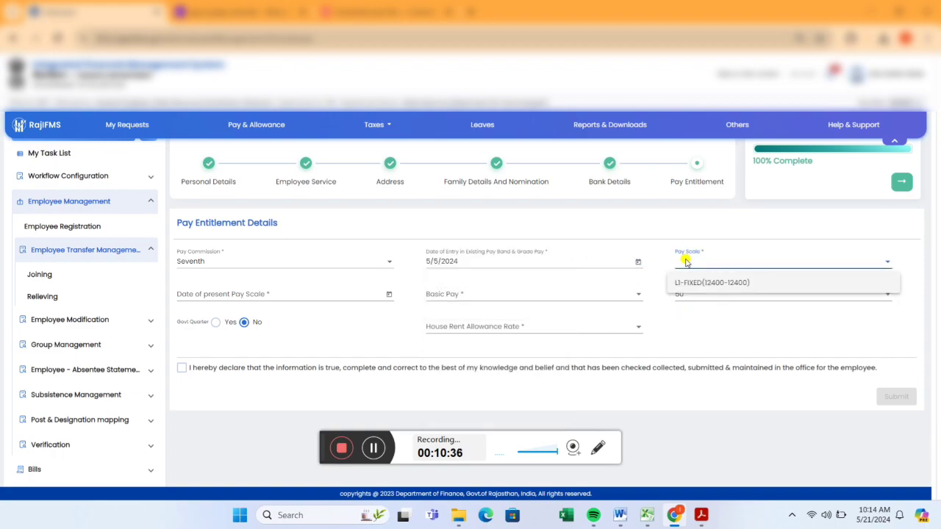
left_click(699, 283)
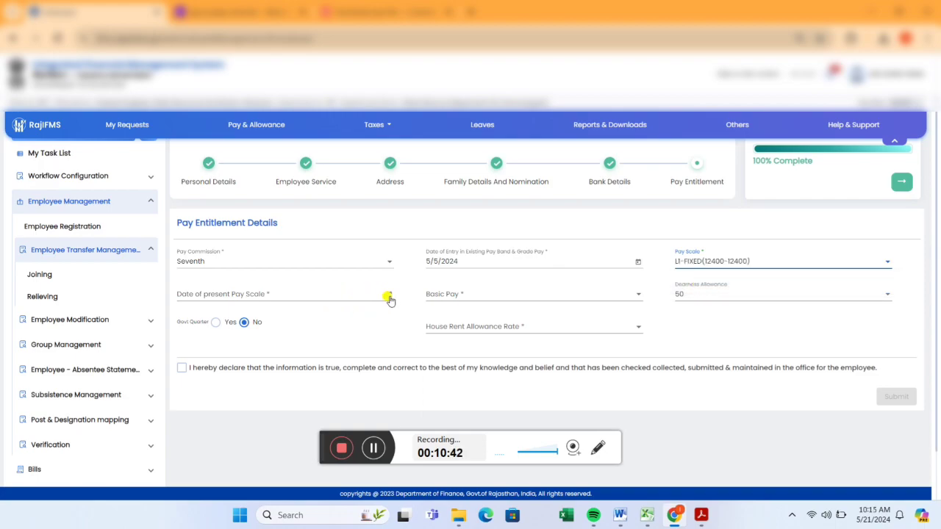
left_click(389, 294)
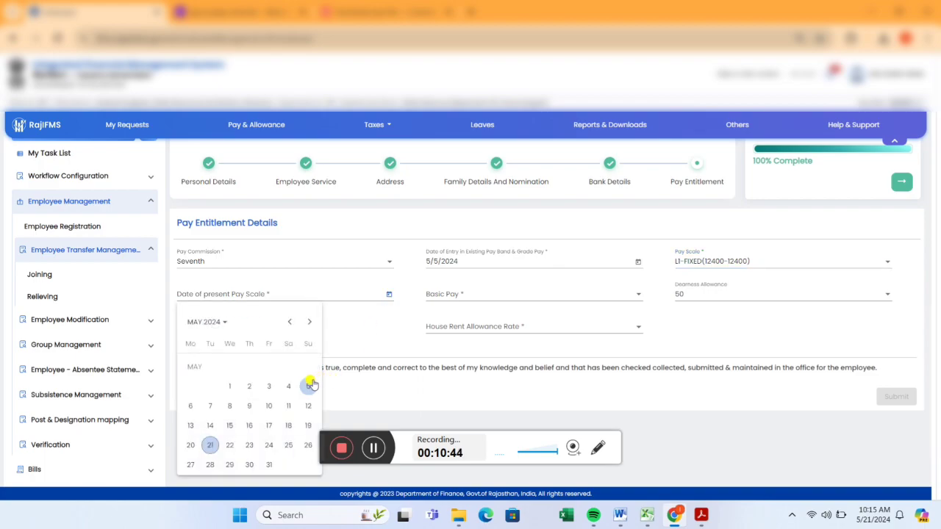
left_click(308, 386)
Set the basic pay to 12400 and the government quarter option to Yes.
left_click(460, 296)
left_click(447, 316)
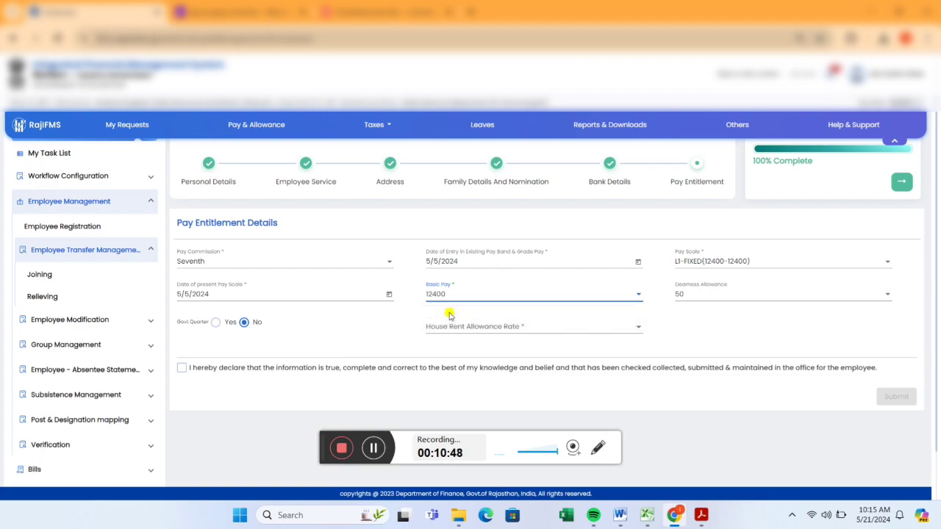
left_click(215, 325)
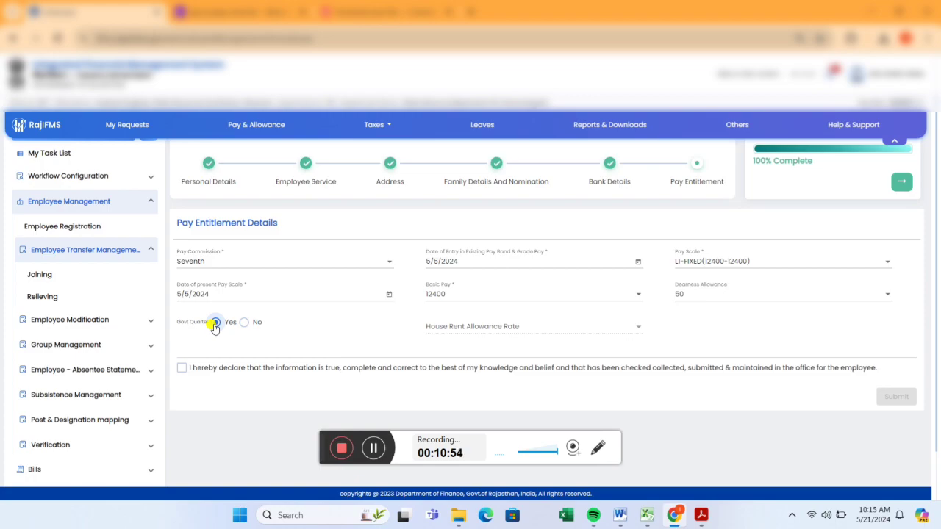
Accept the declaration that the information is correct and submit the employee registration.
left_click(182, 368)
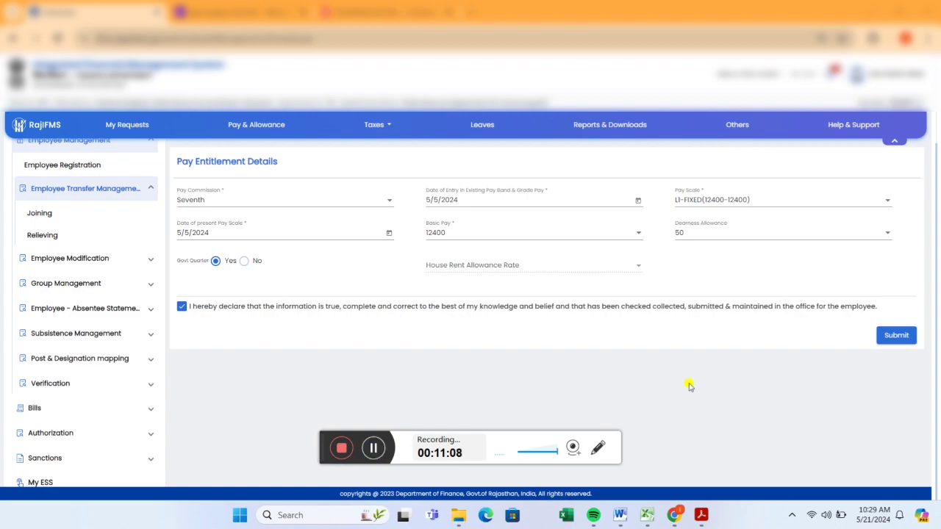
left_click(897, 335)
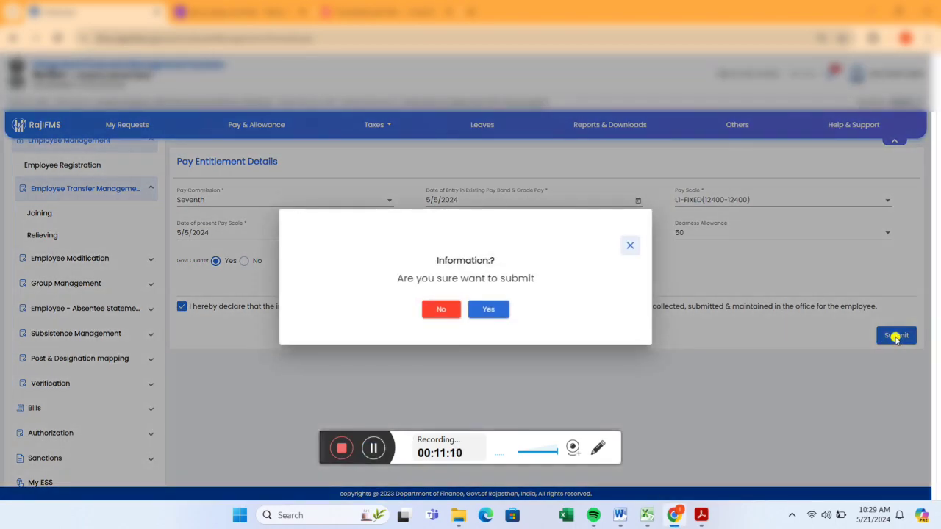
left_click(490, 310)
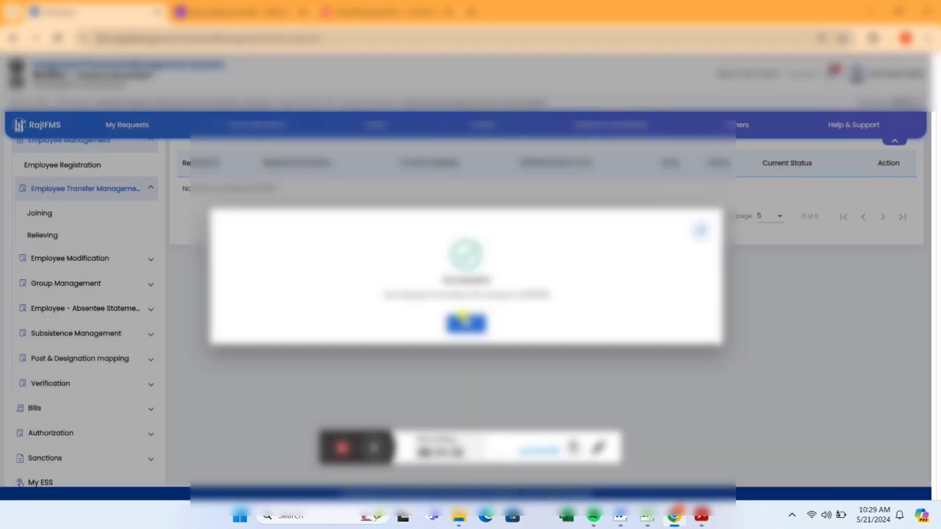
left_click(471, 322)
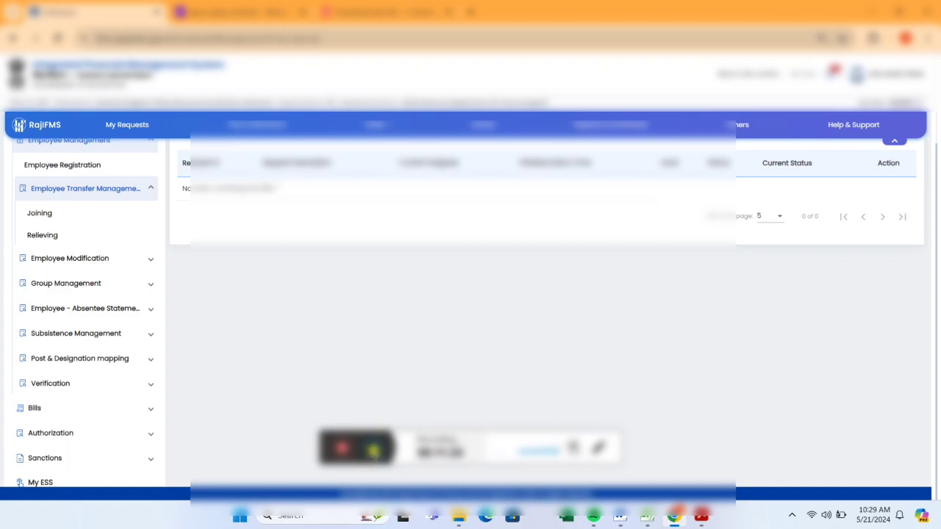
Switch the working role to CHECKER.
left_click(917, 105)
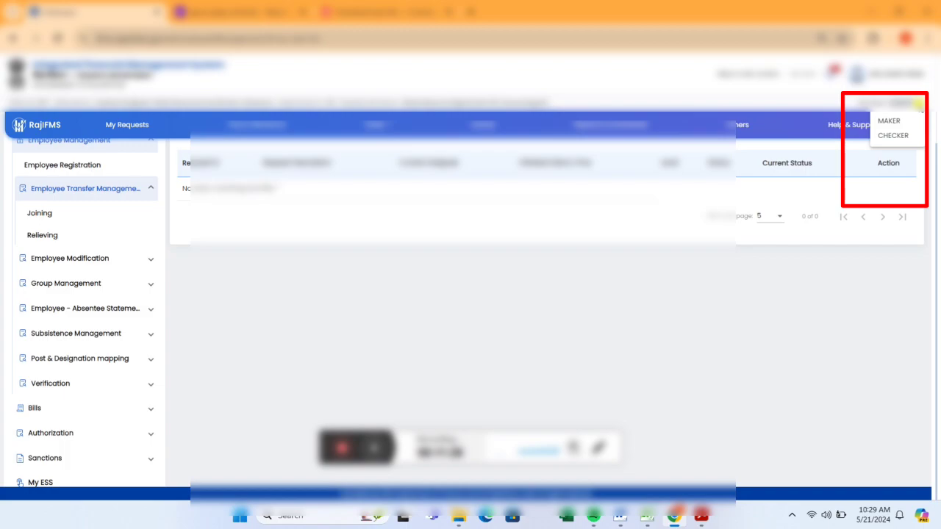
left_click(896, 138)
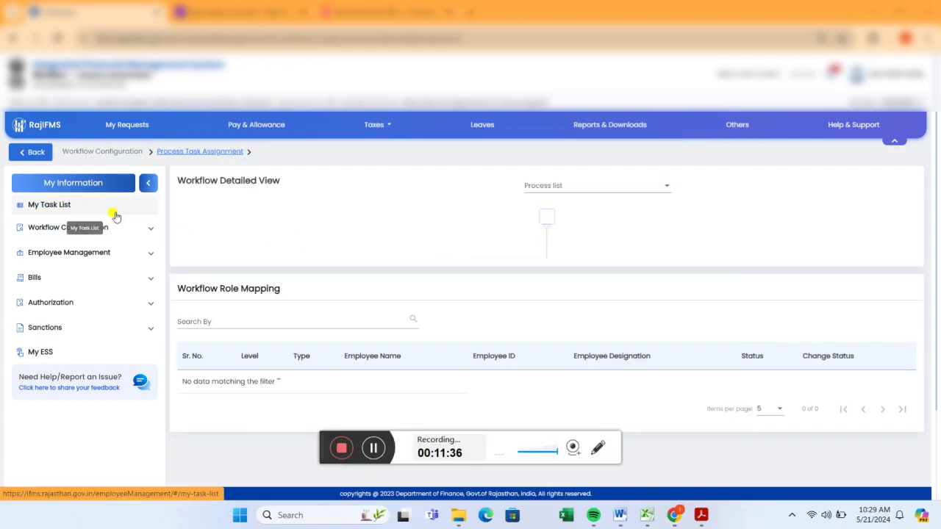
left_click(376, 450)
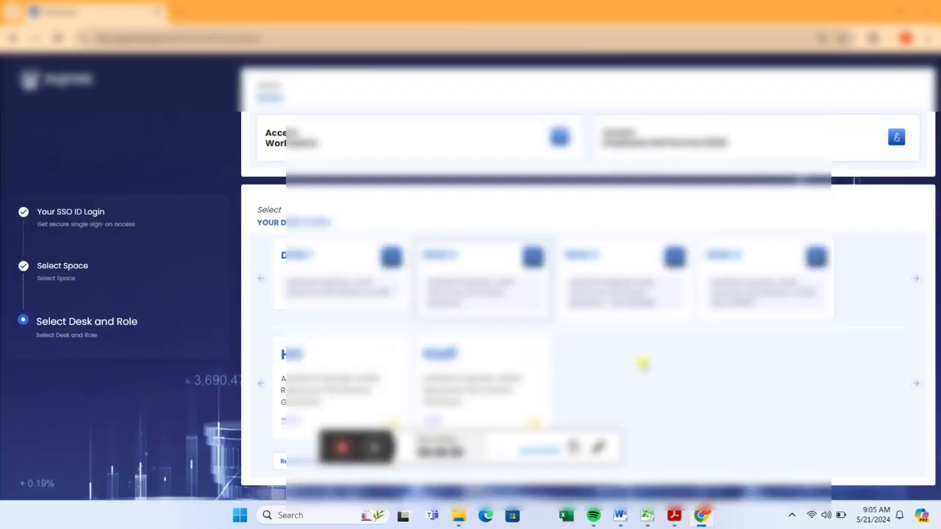
Select the second desk and enter the IFMS dashboard with the first role offered for it.
left_click(312, 262)
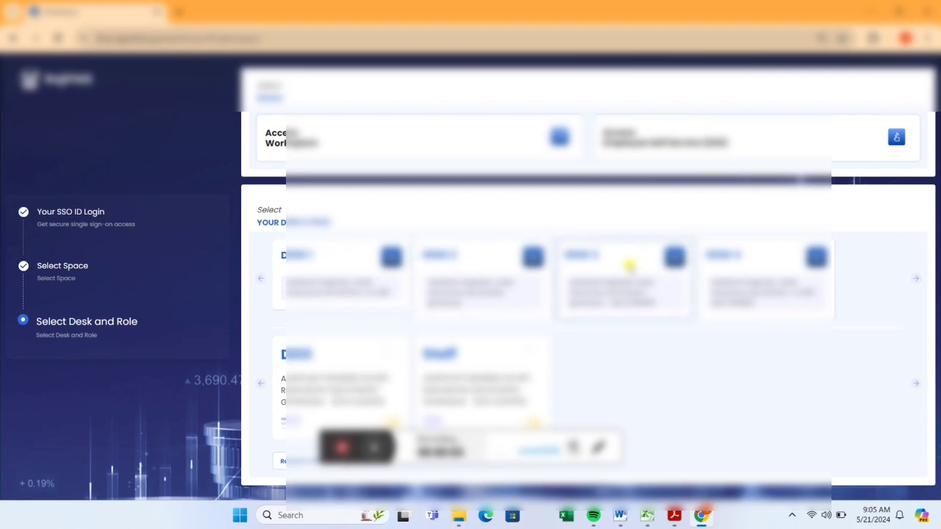
left_click(760, 255)
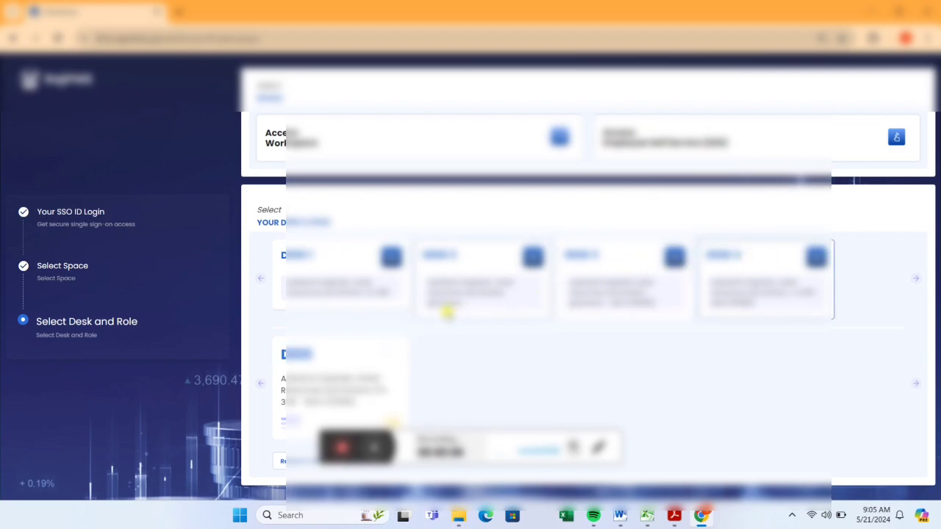
left_click(488, 269)
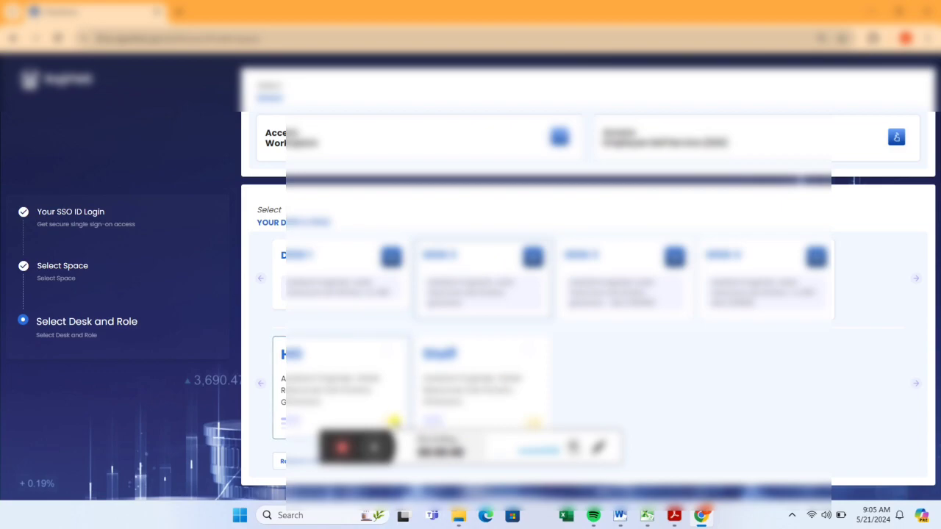
left_click(394, 422)
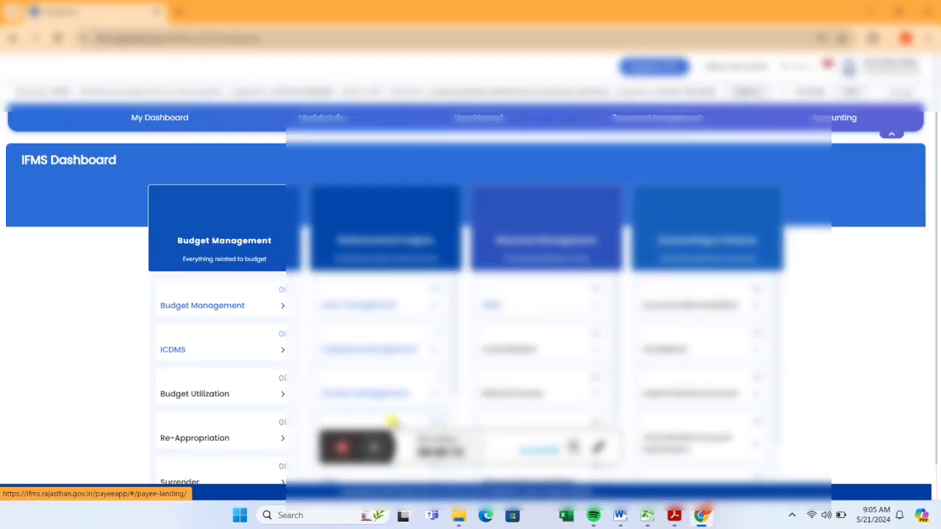